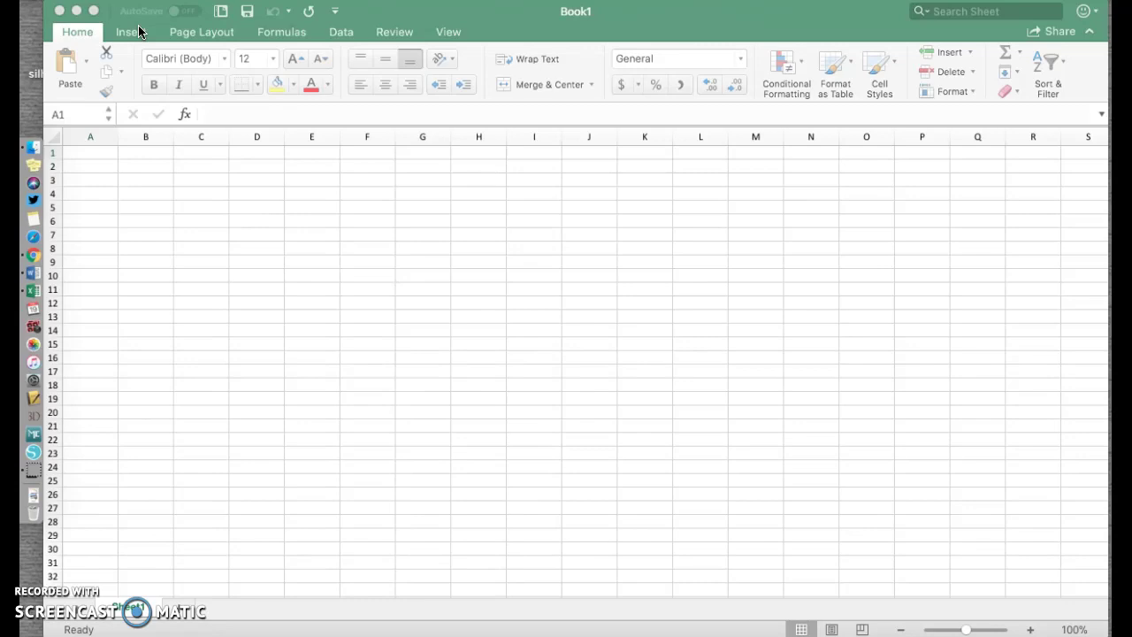
Step: Examine the number, alignment, font and border formatting options for cell A1, and close Format Cells without applying changes
left_click(176, 168)
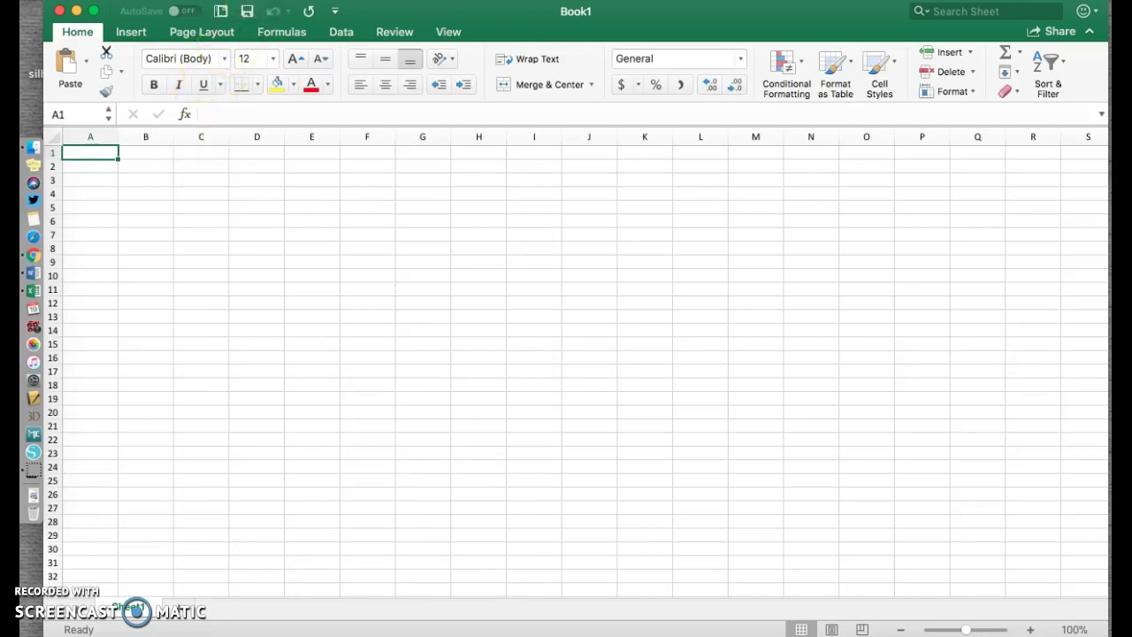
left_click(292, 1)
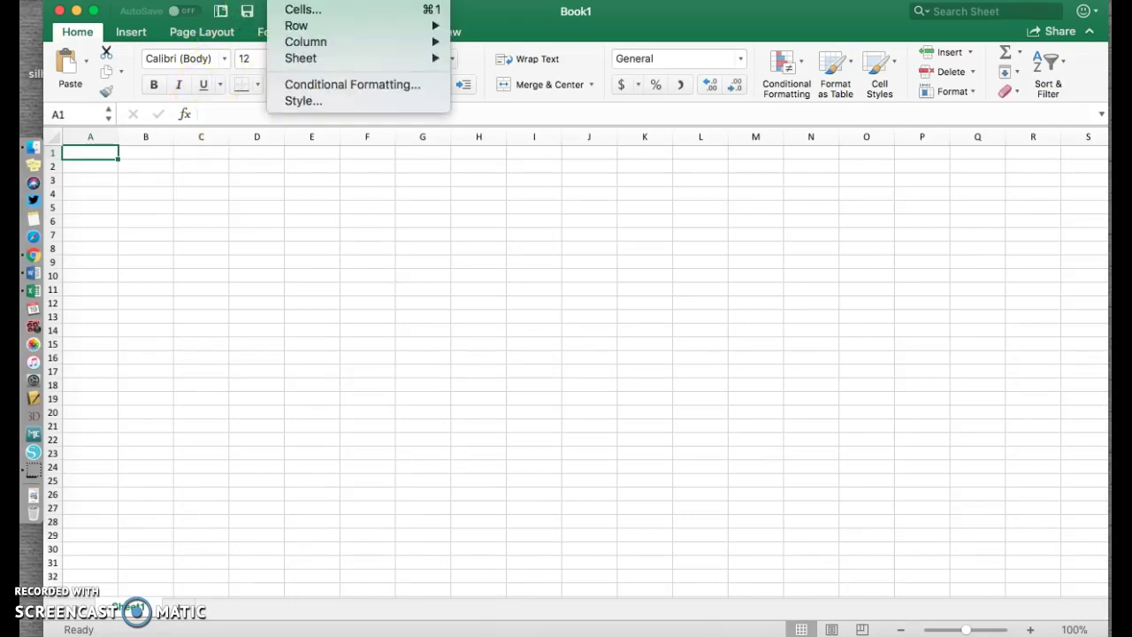
left_click(289, 12)
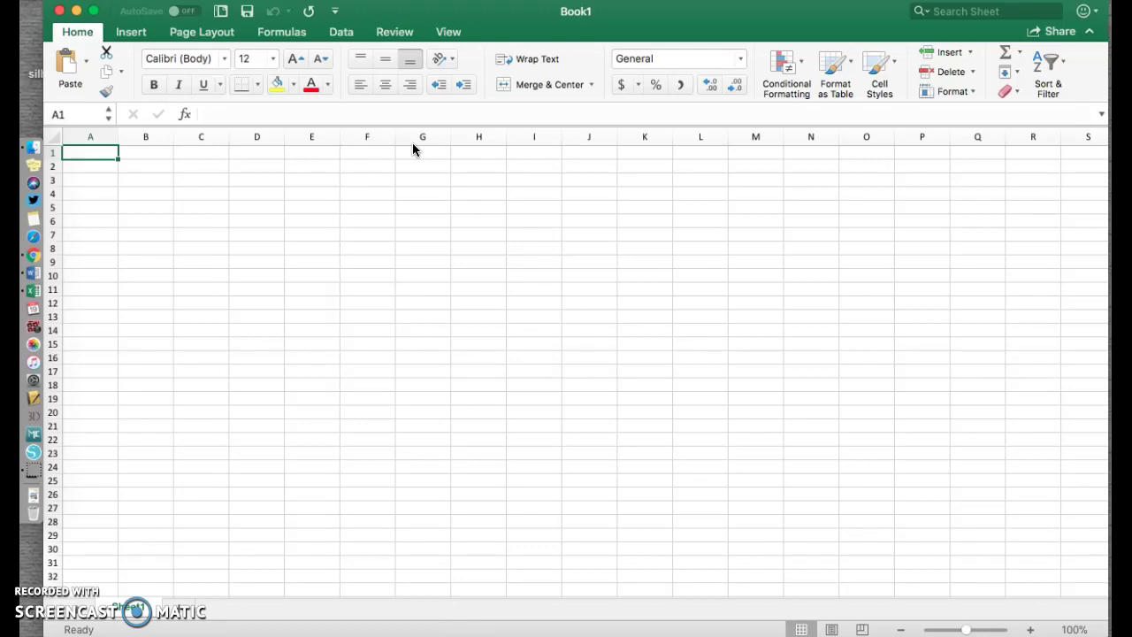
key("super+1")
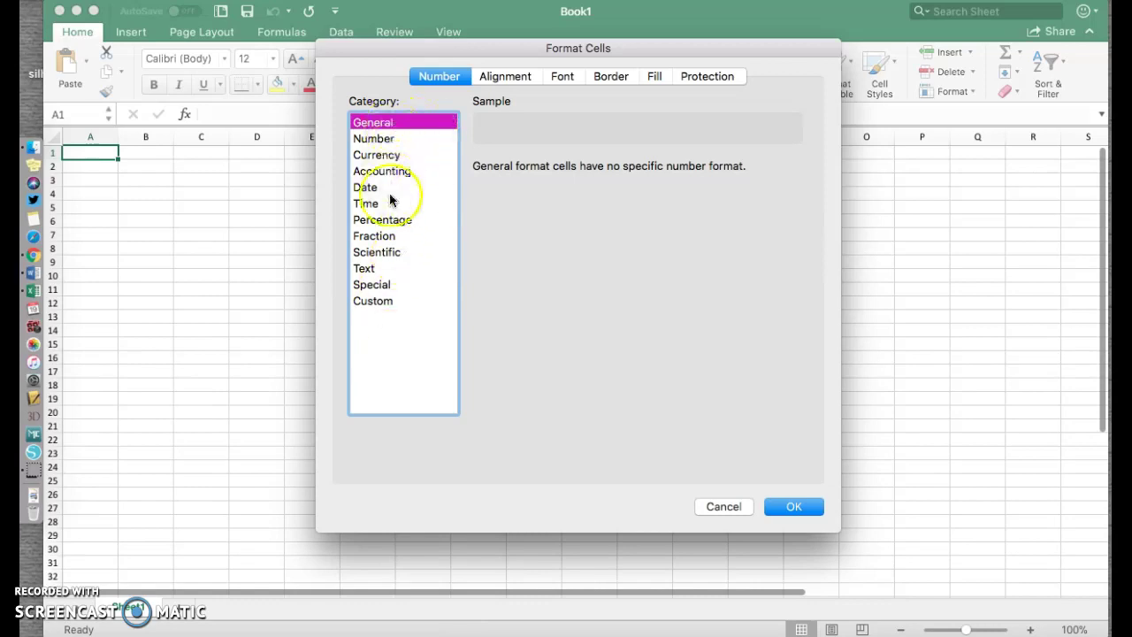
left_click(509, 78)
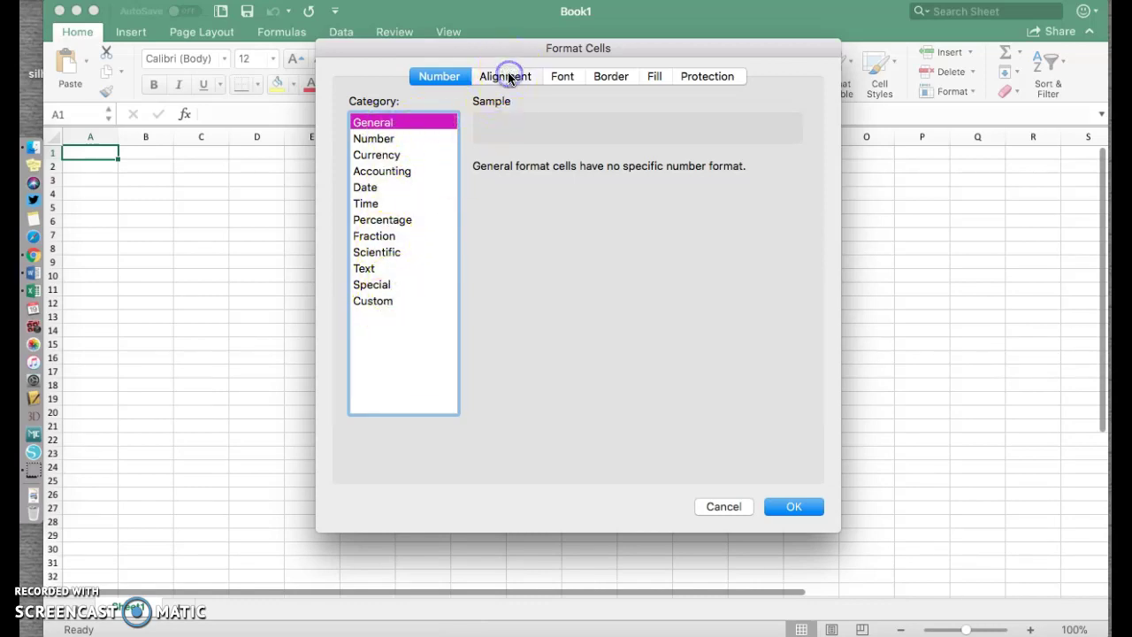
left_click(569, 78)
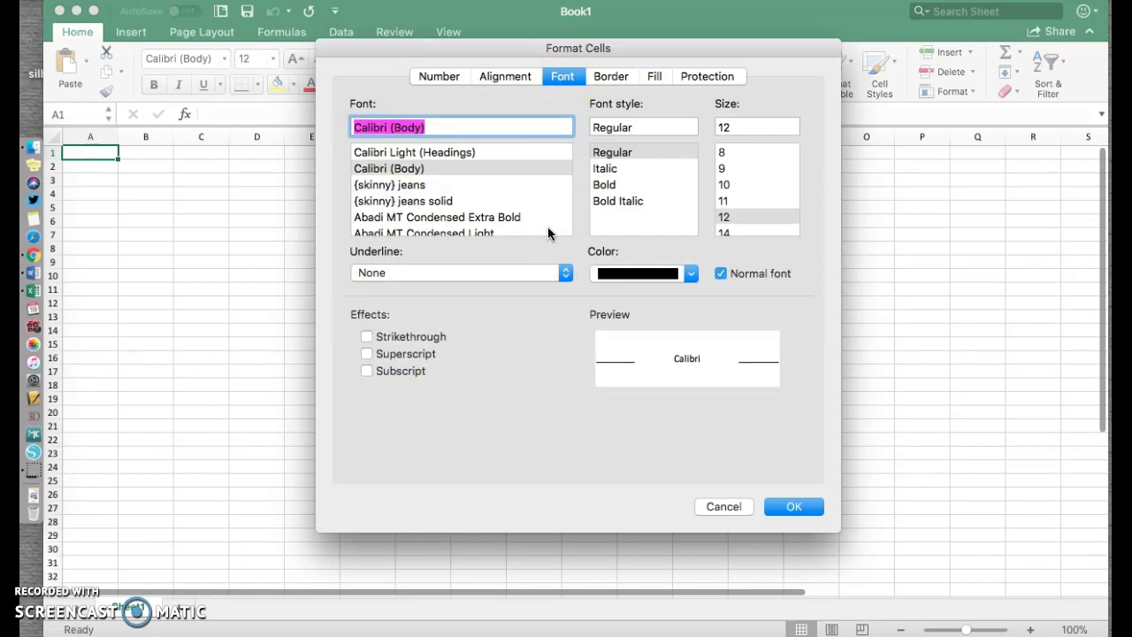
left_click(630, 77)
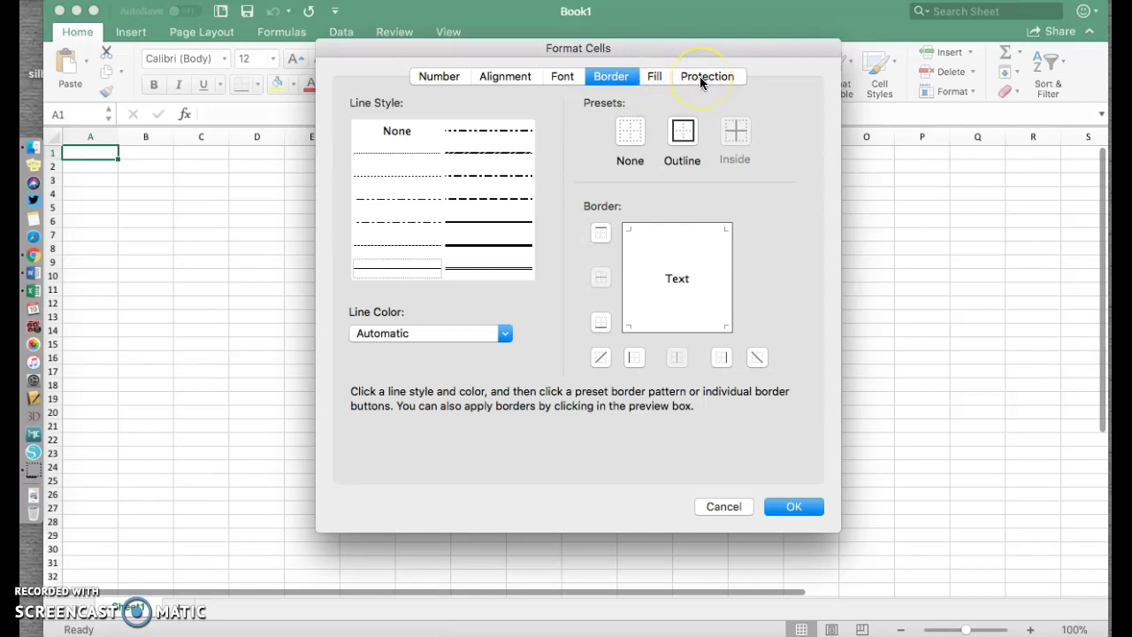
left_click(722, 508)
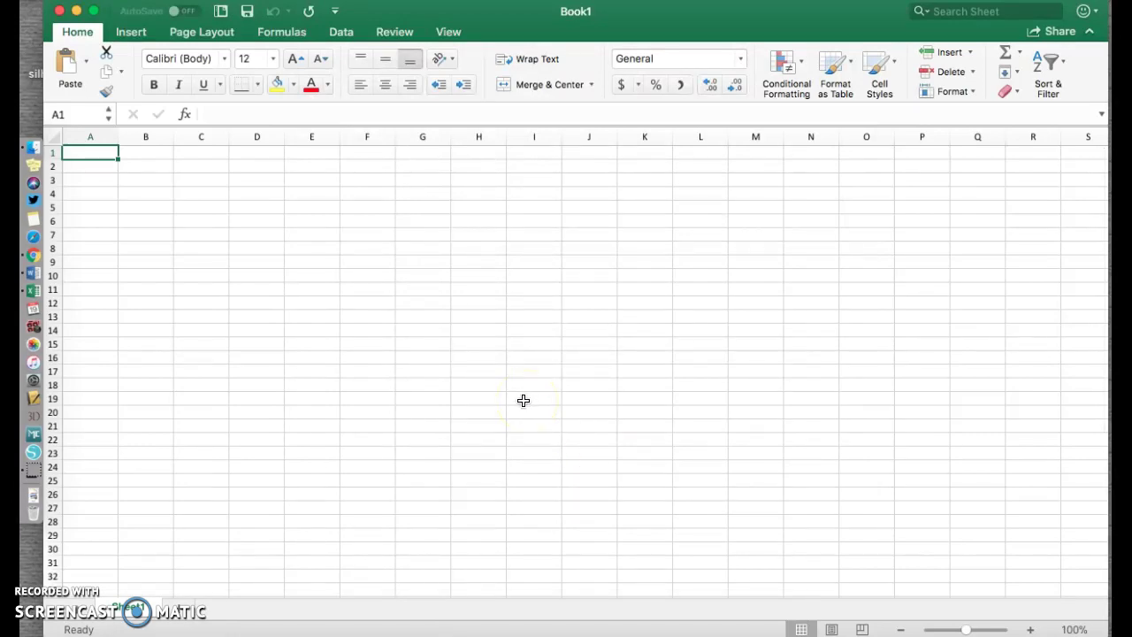
Step: Look over the program's General preferences, and close the preferences window without changing anything
key("super+comma")
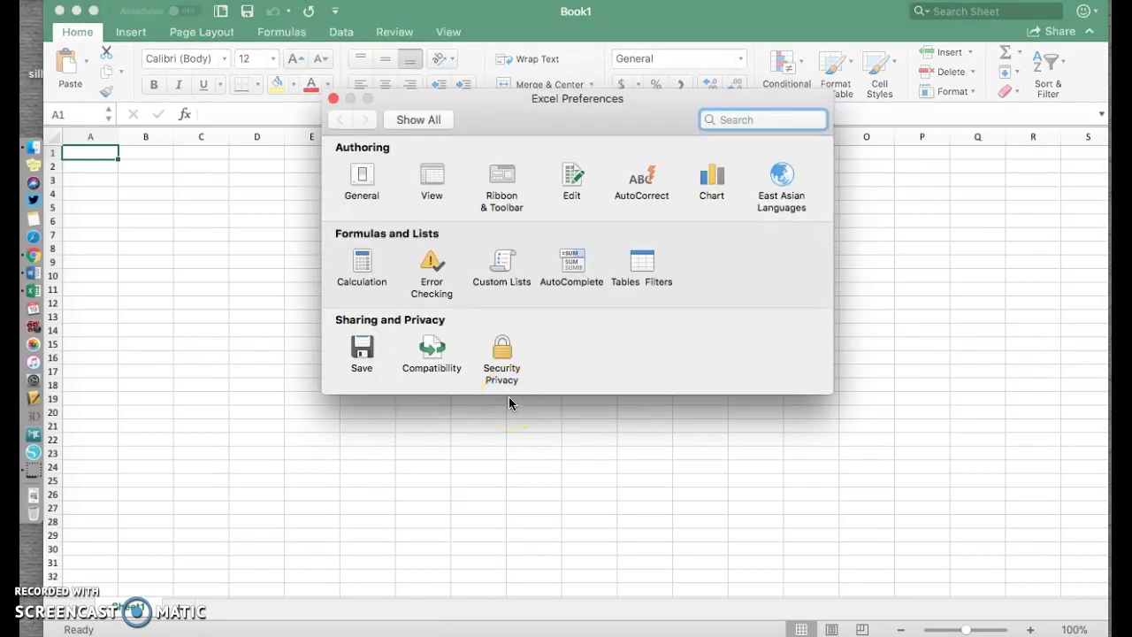
left_click(368, 180)
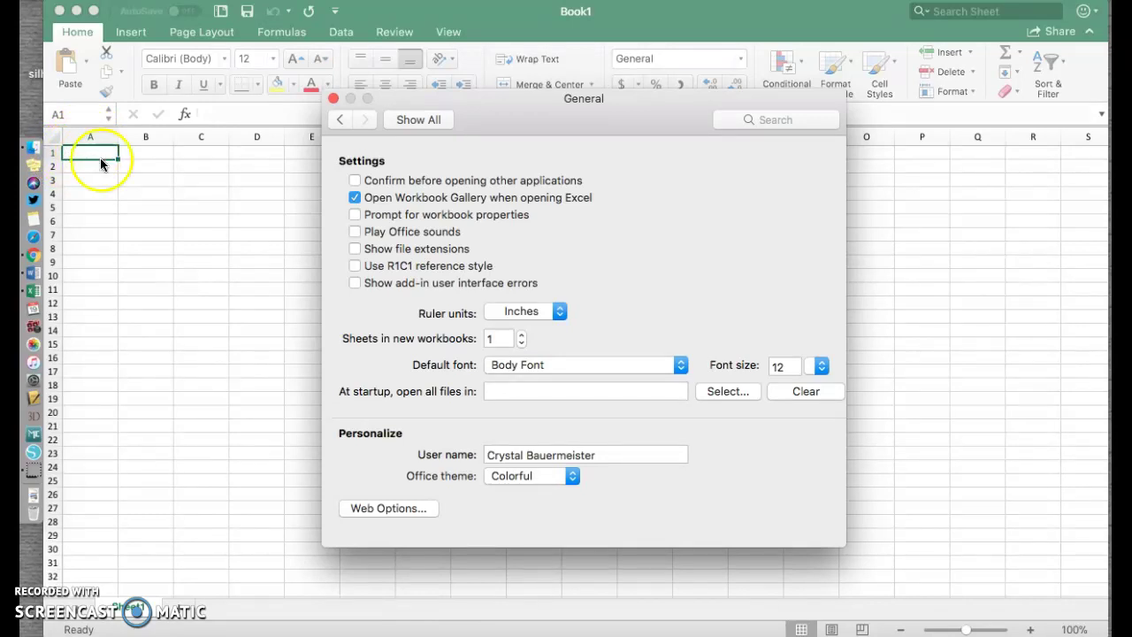
left_click(168, 197)
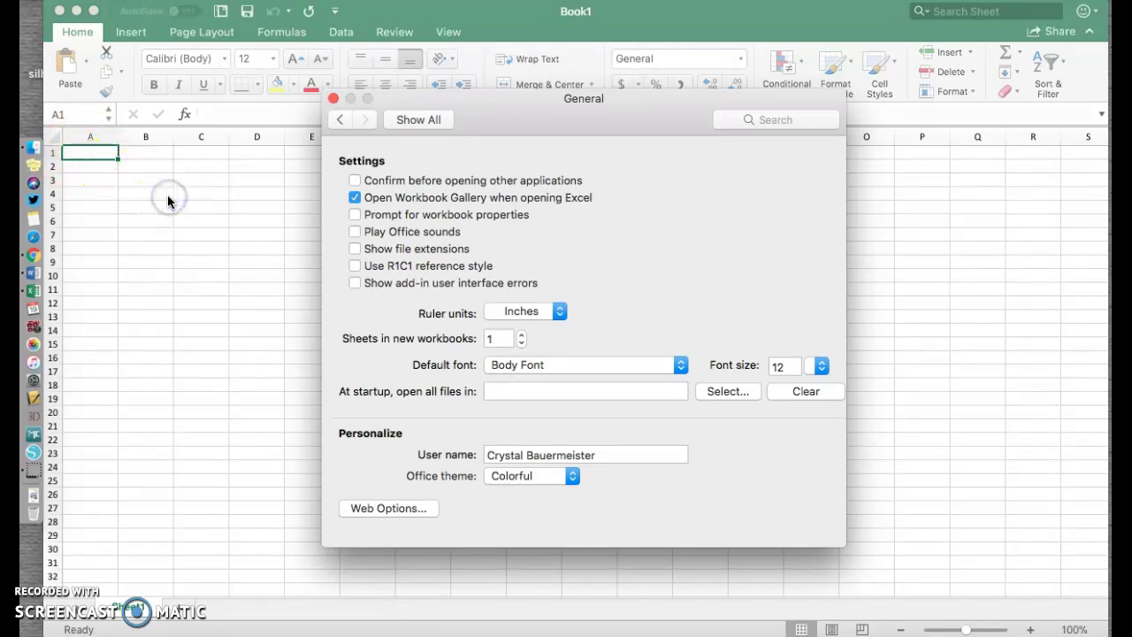
left_click(336, 99)
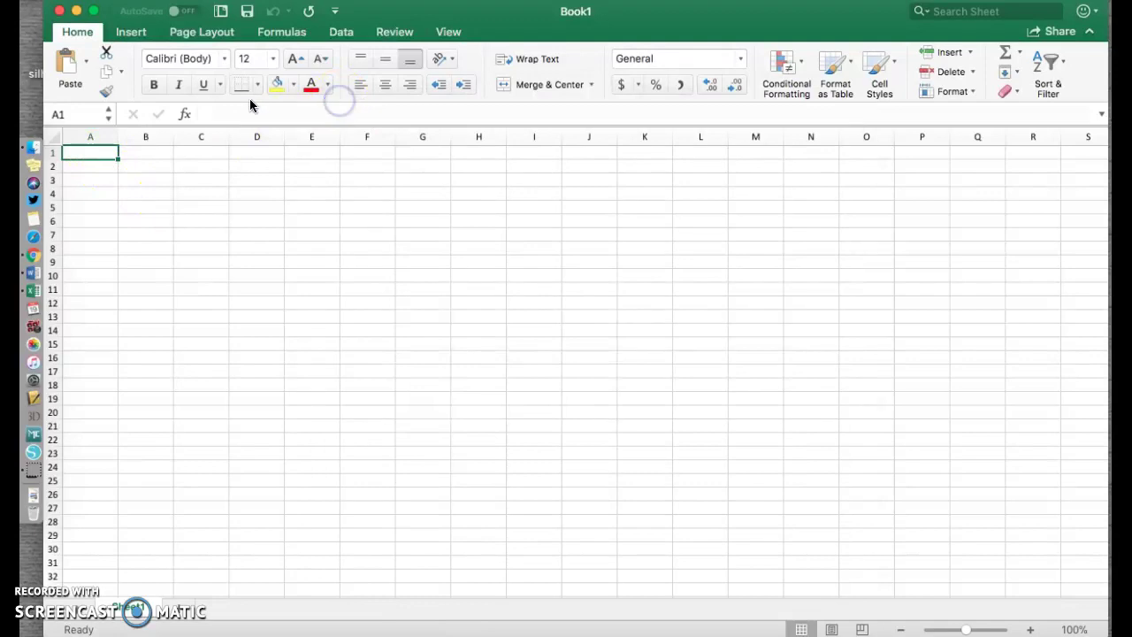
left_click(151, 182)
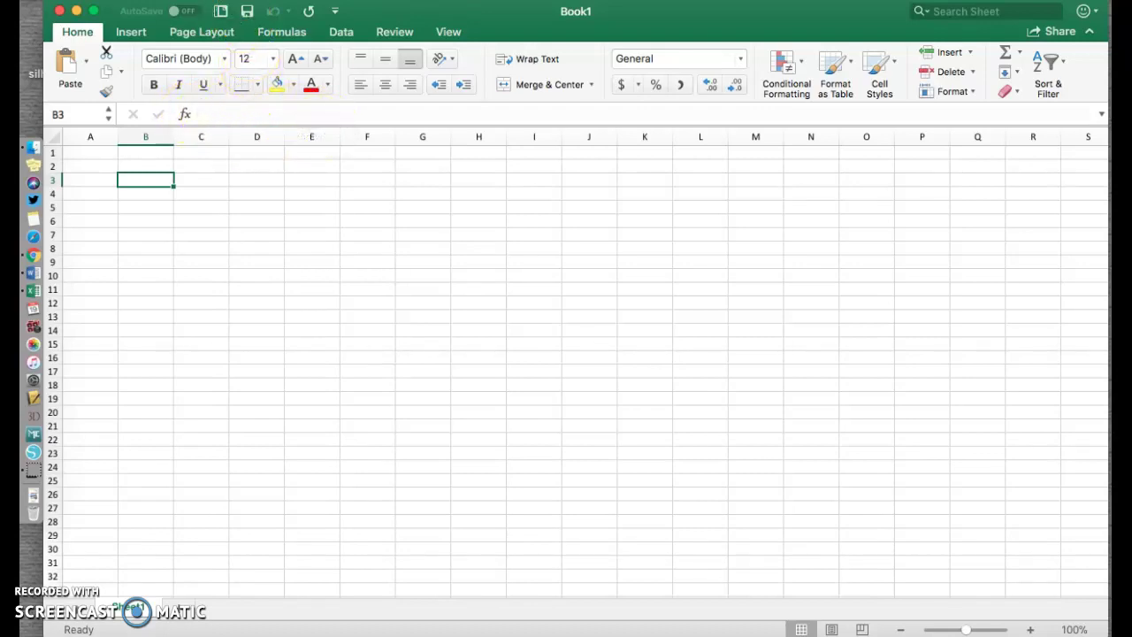
left_click(196, 1)
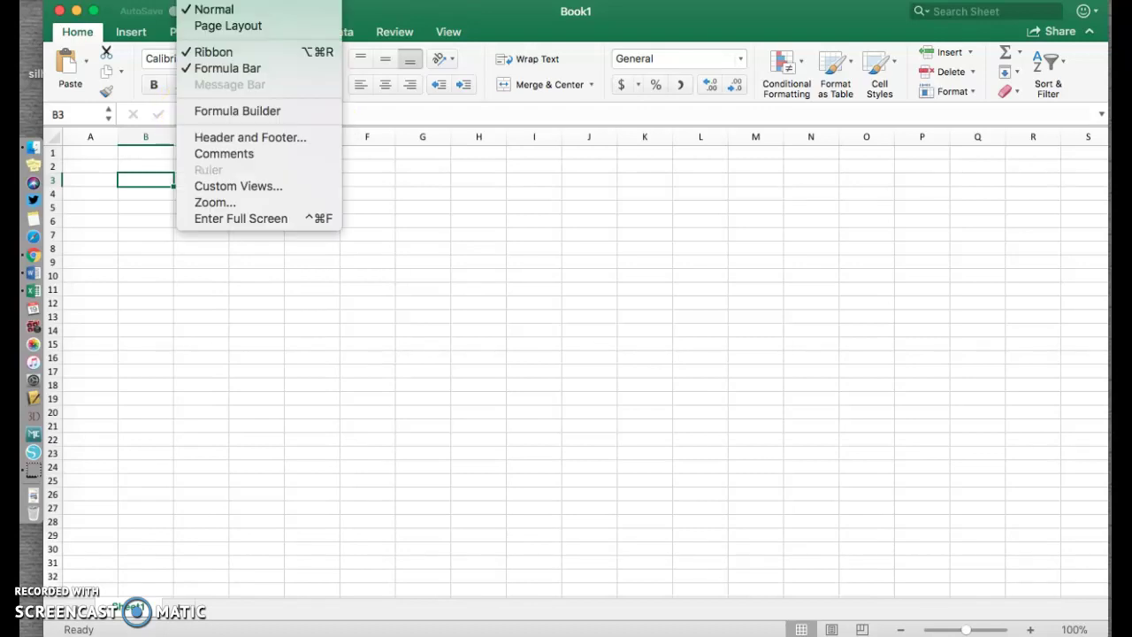
left_click(209, 73)
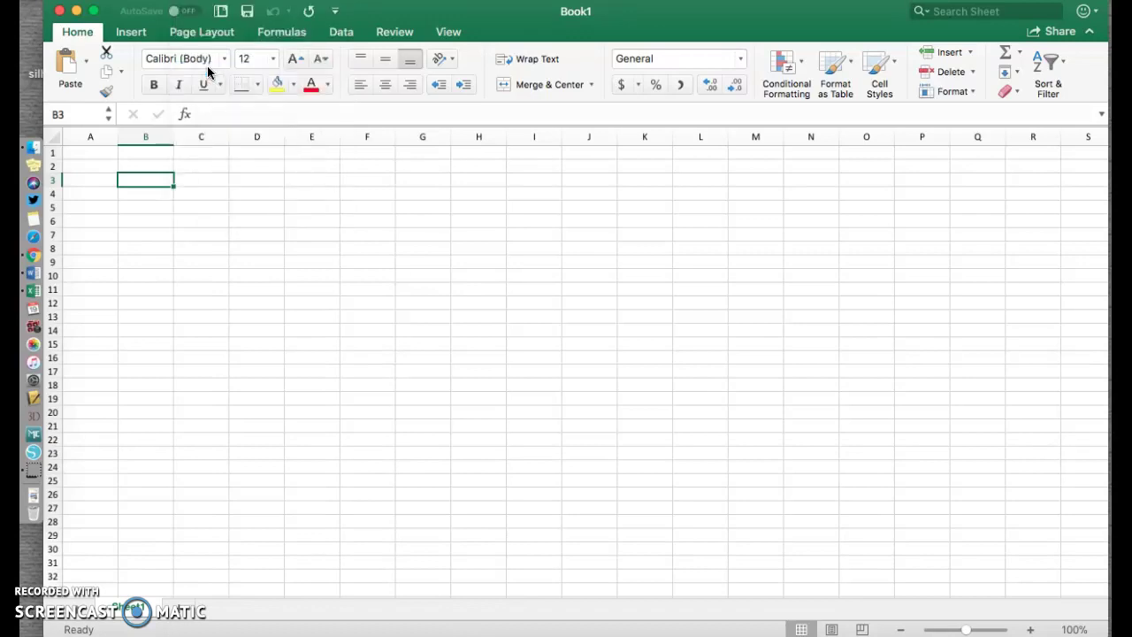
Step: Set the default font for new workbooks to Helvetica with font size 10 in the General preferences
key("super+comma")
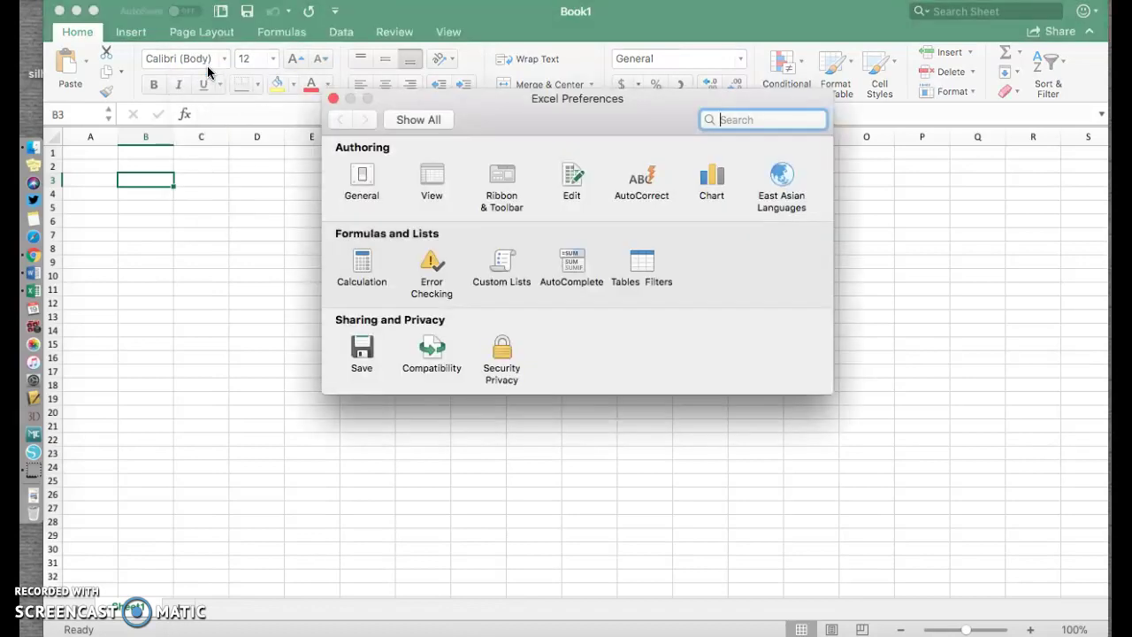
left_click(363, 176)
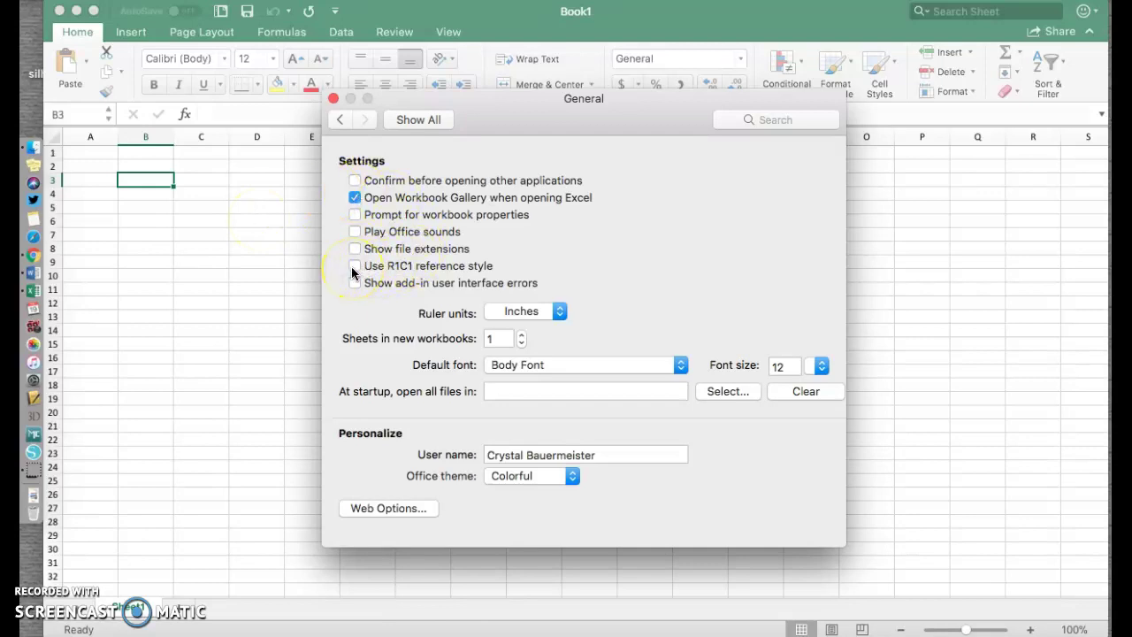
mouse_move(352, 270)
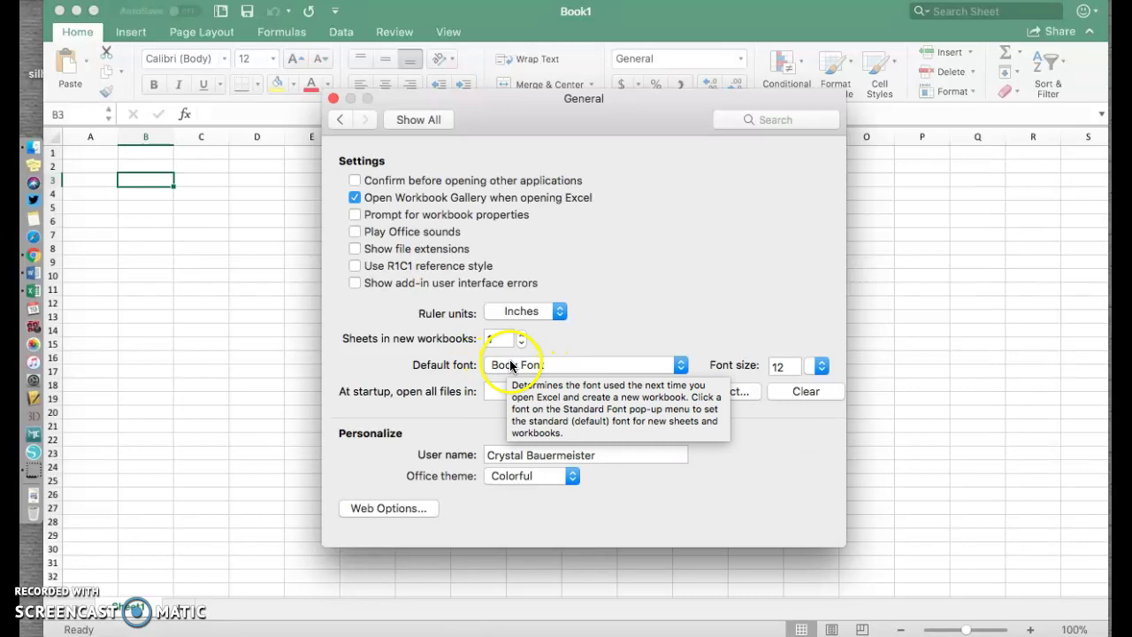
left_click(681, 365)
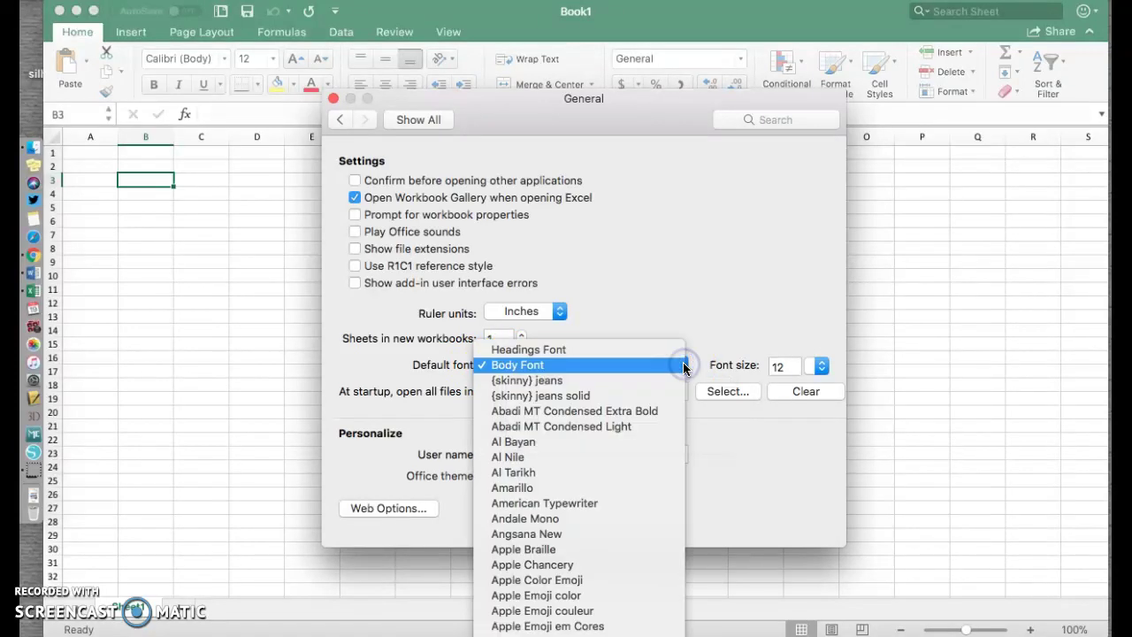
scroll(631, 533, "down", 15)
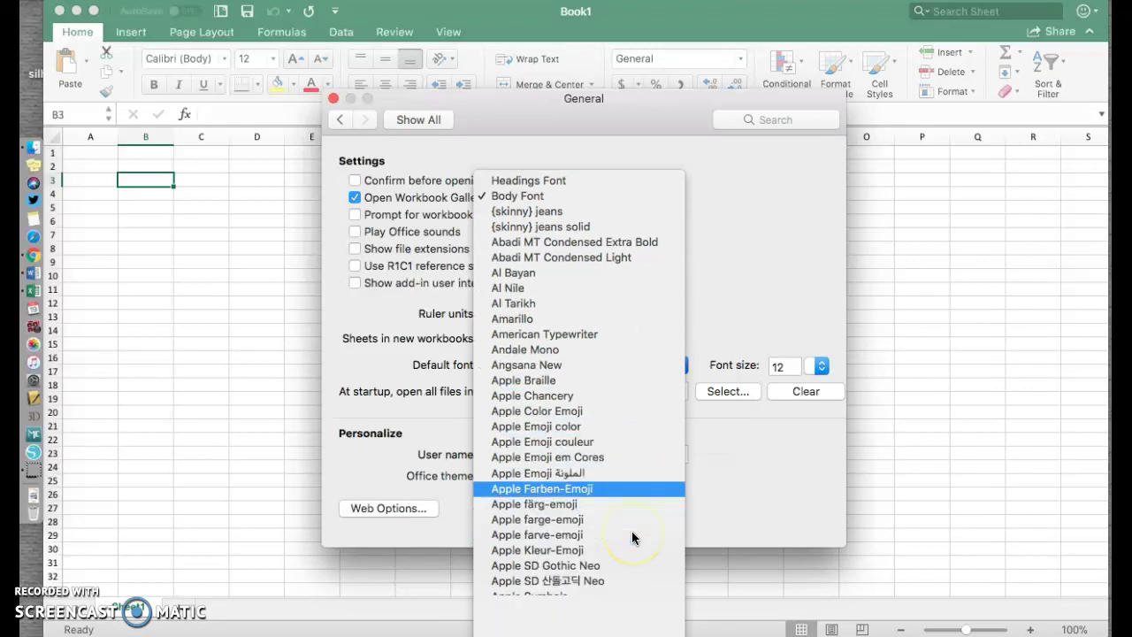
scroll(632, 535, "down", 15)
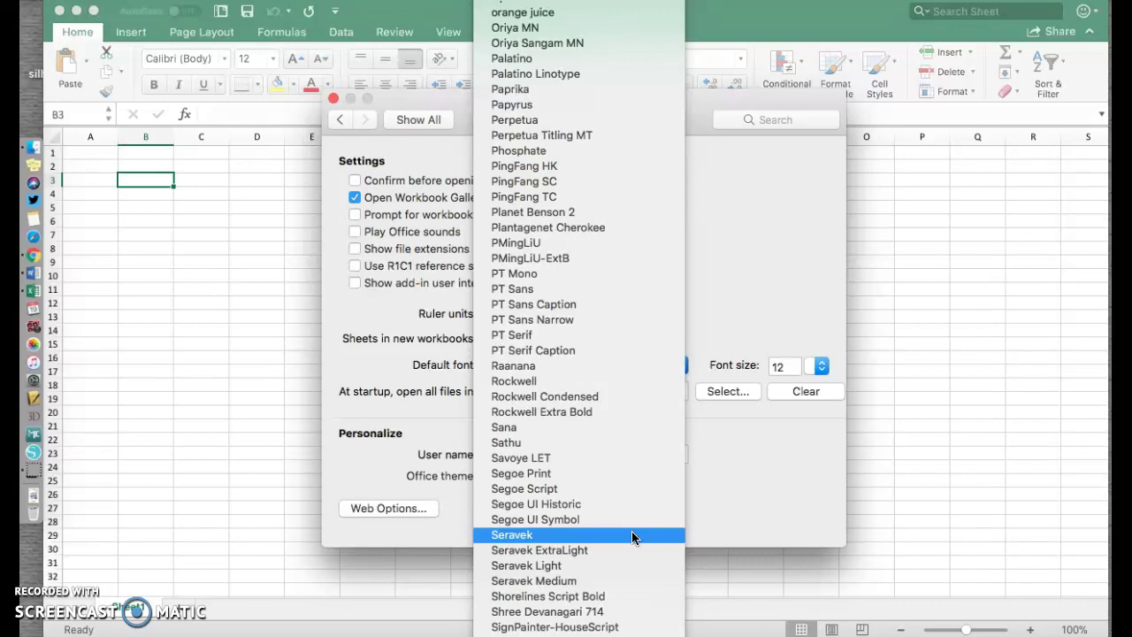
scroll(612, 76, "down", 1)
scroll(613, 76, "up", 20)
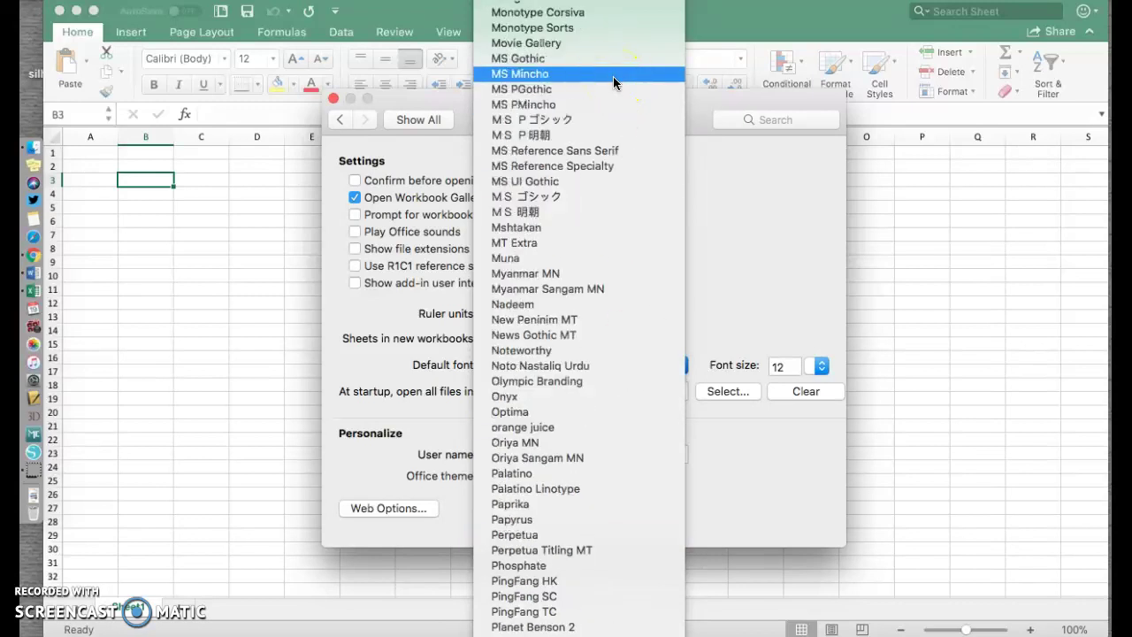
scroll(613, 84, "up", 2)
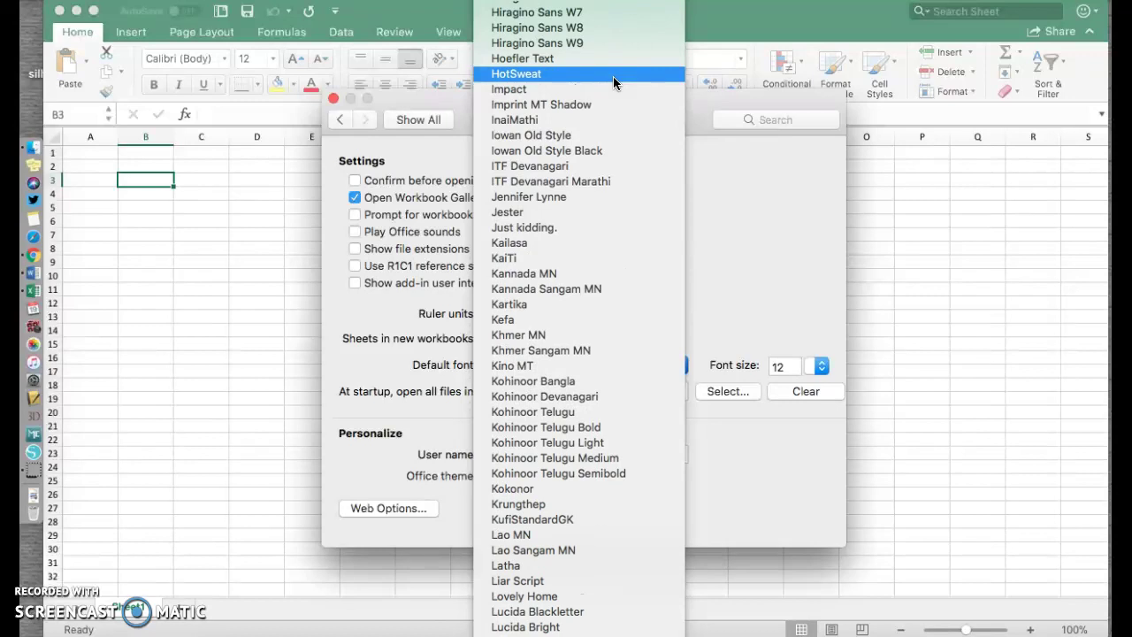
scroll(612, 76, "up", 15)
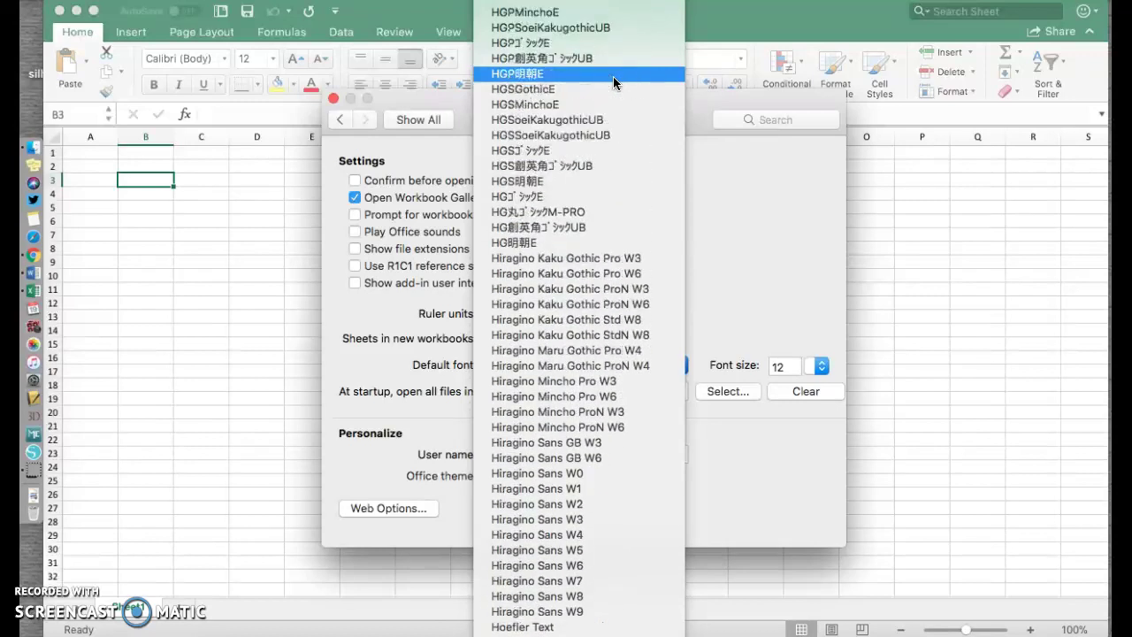
scroll(613, 80, "up", 10)
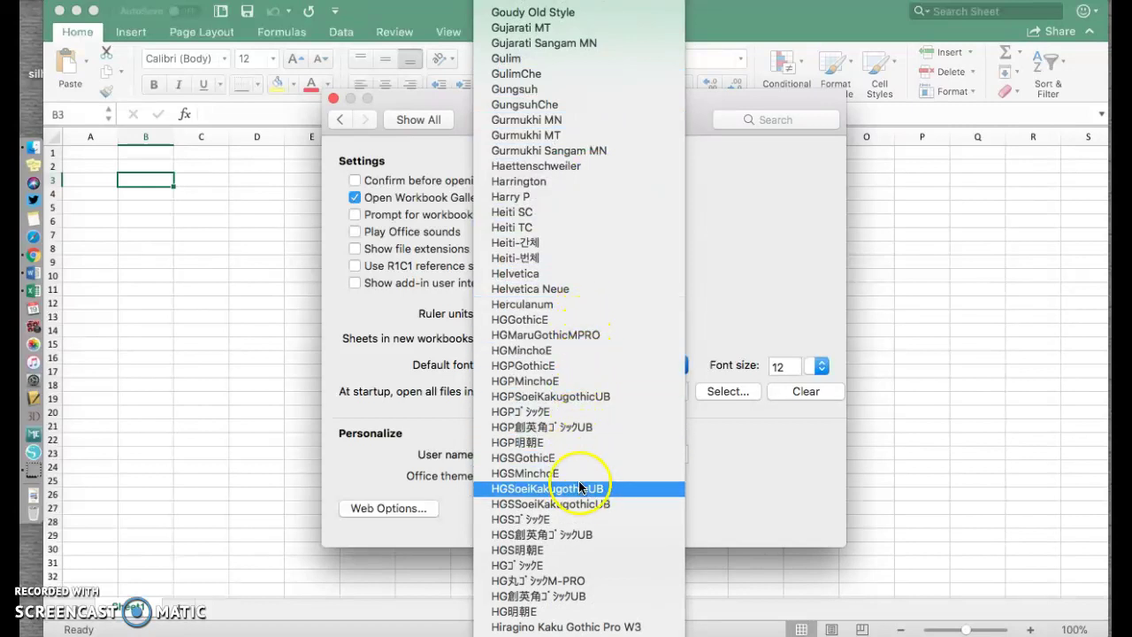
left_click(582, 274)
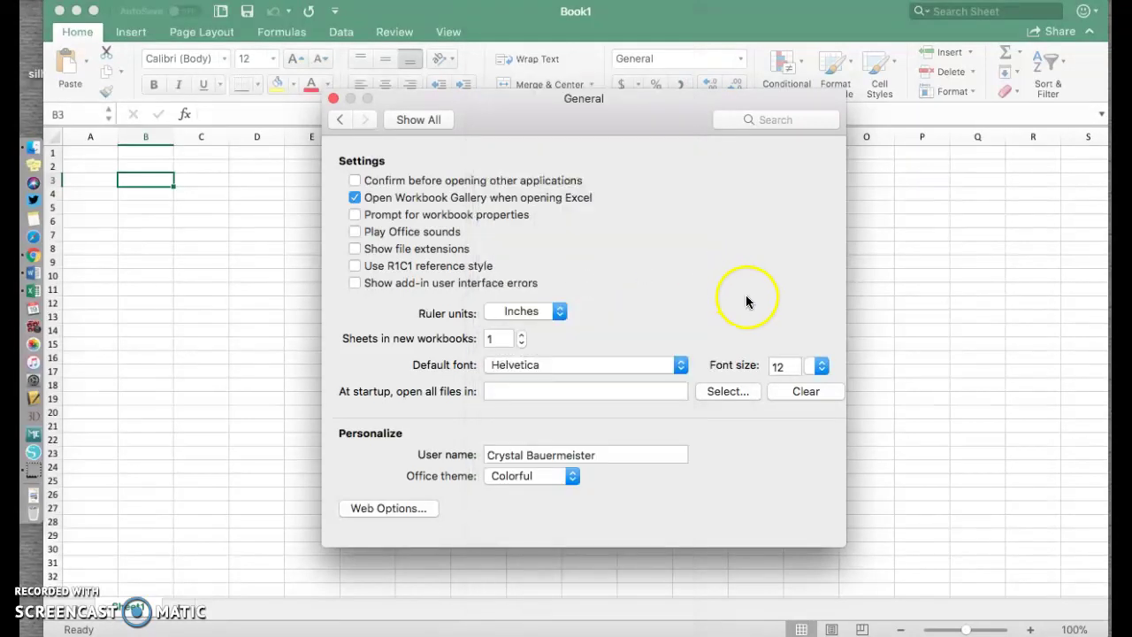
left_click(820, 367)
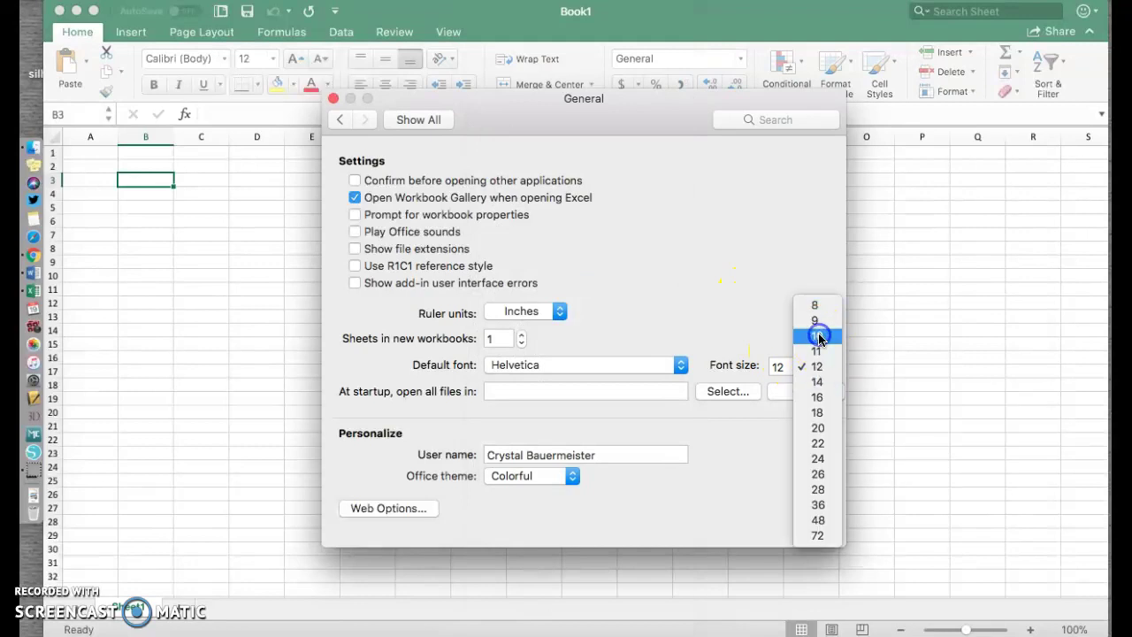
left_click(818, 336)
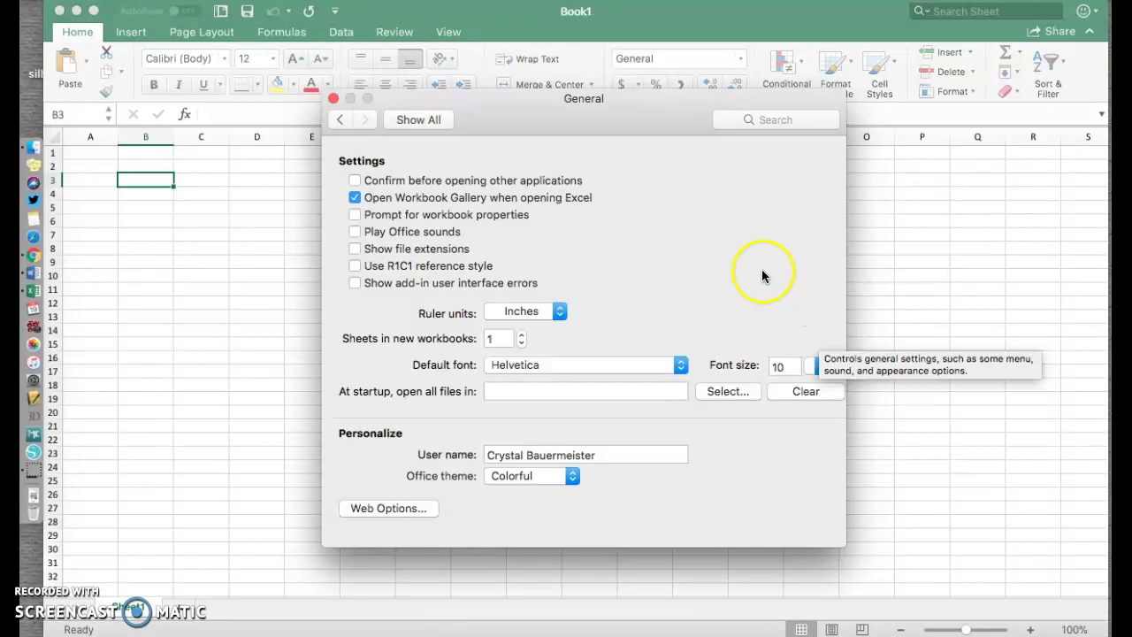
Step: Examine the View preferences, including the preferred view choices for new sheets, without changing them
left_click(418, 120)
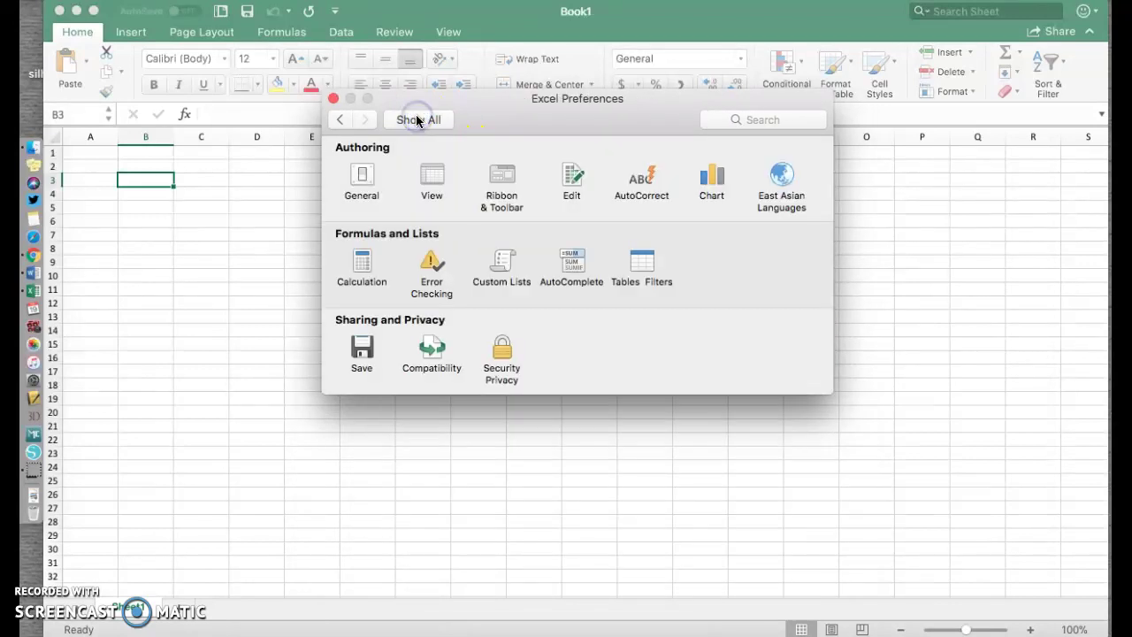
left_click(435, 176)
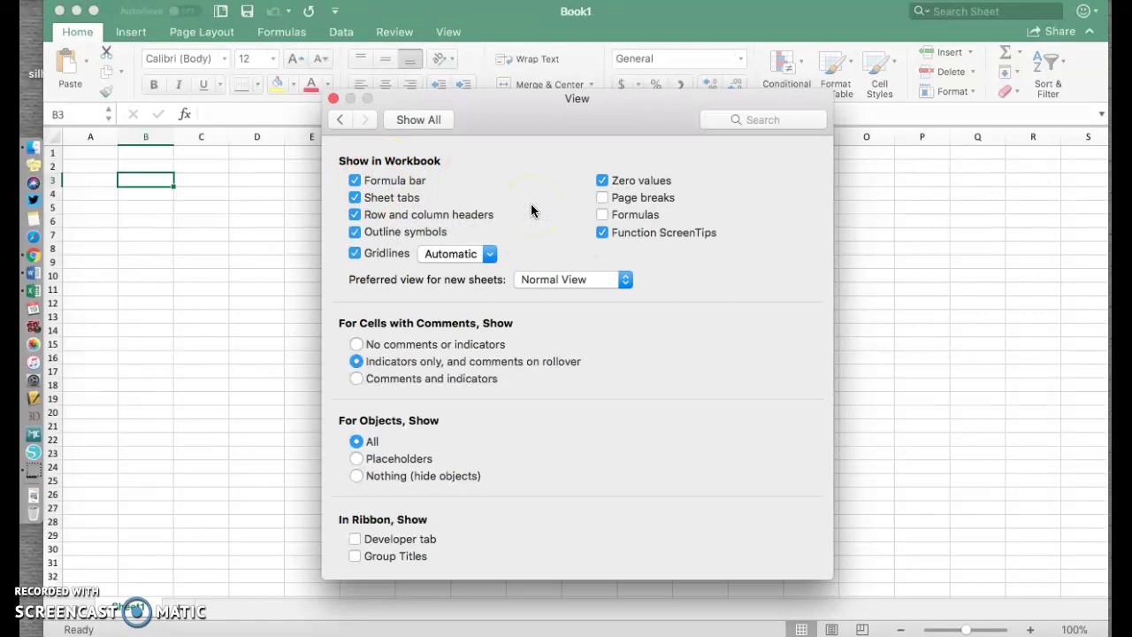
left_click(543, 281)
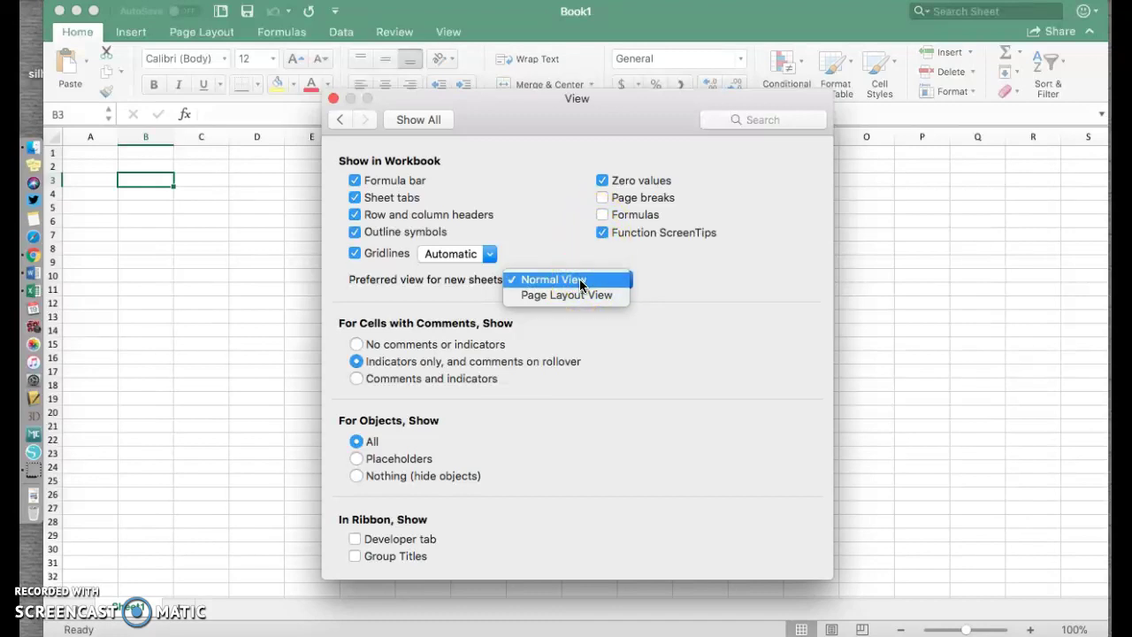
left_click(433, 117)
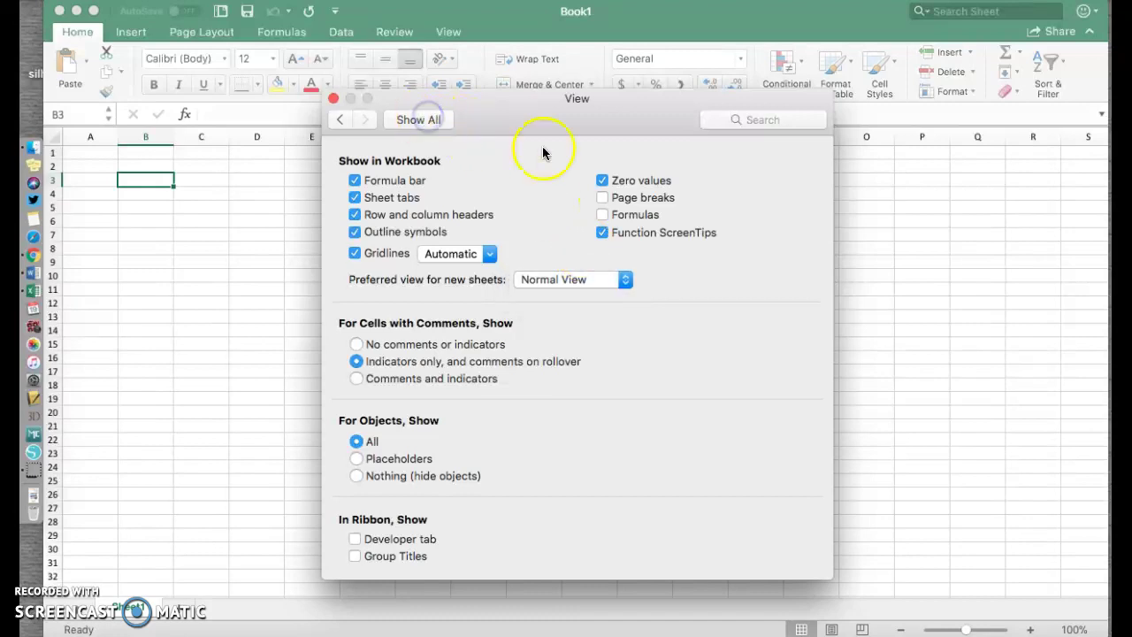
Step: Examine the Ribbon & Toolbar and Edit preferences, and return to the overview of all preferences
left_click(420, 119)
left_click(494, 191)
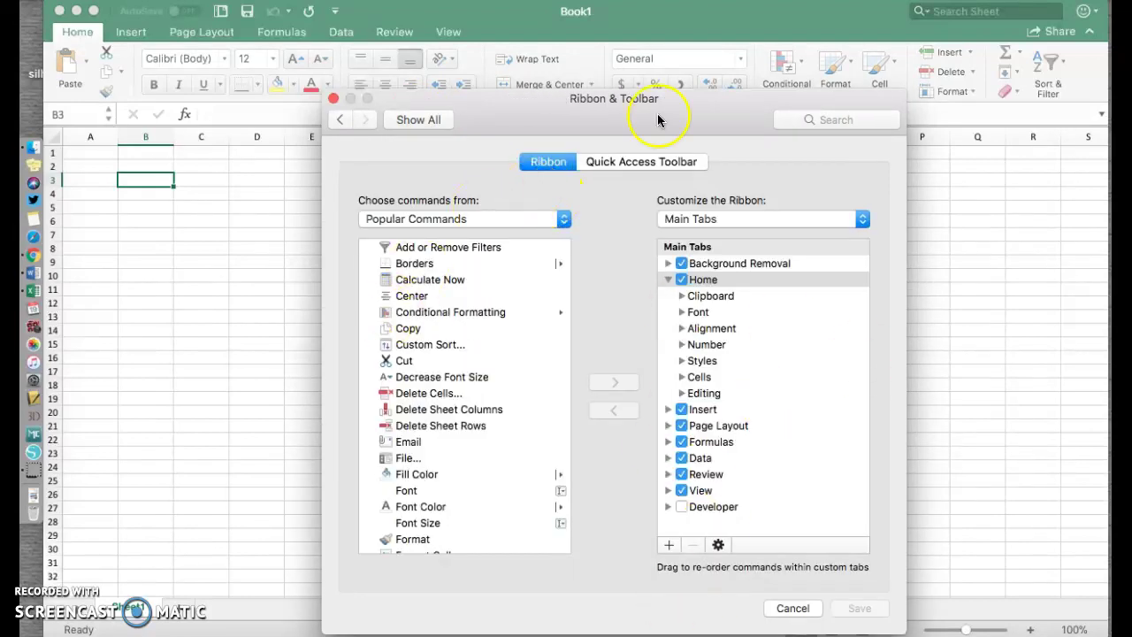
left_click(423, 120)
left_click(573, 177)
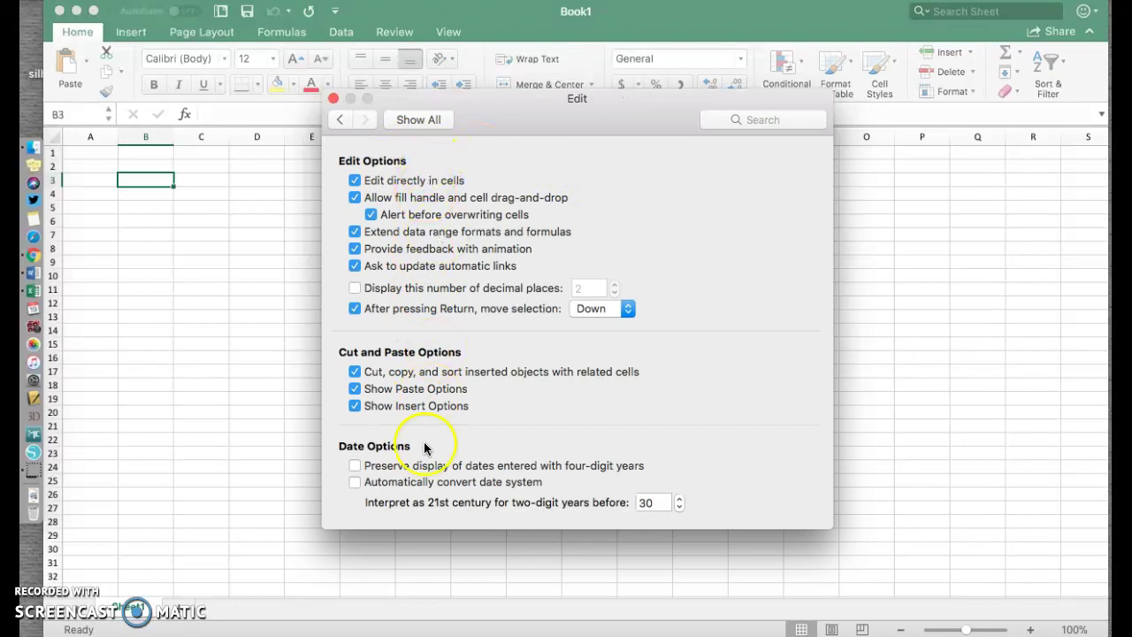
left_click(419, 122)
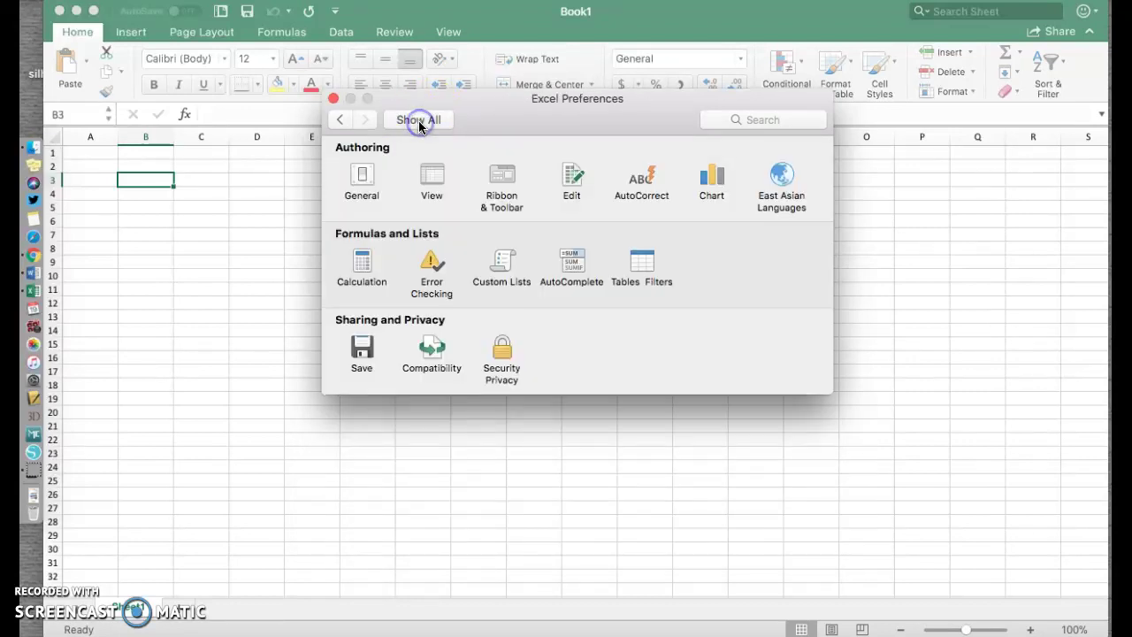
Step: Examine the Chart and Calculation preferences without changing any of their options, and return to the preferences overview
left_click(717, 175)
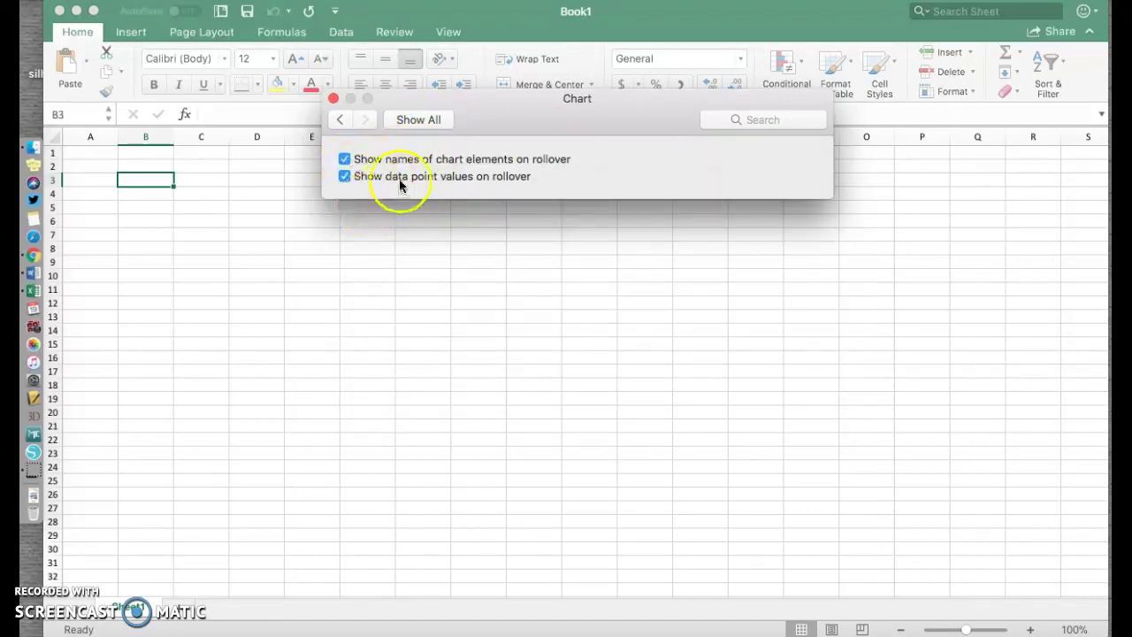
left_click(417, 124)
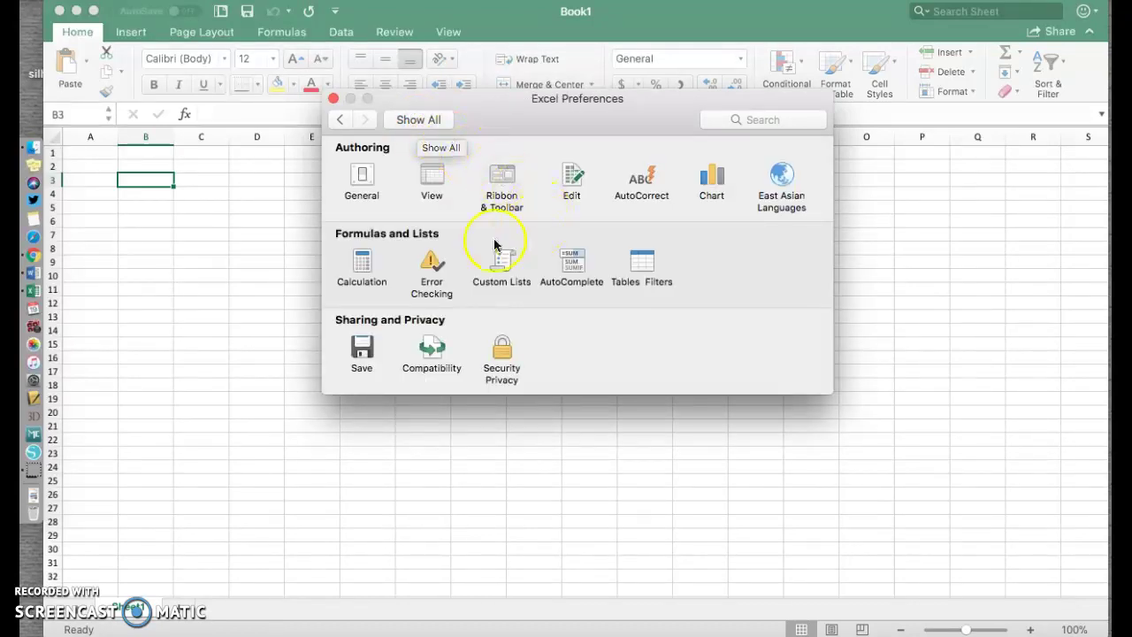
left_click(368, 272)
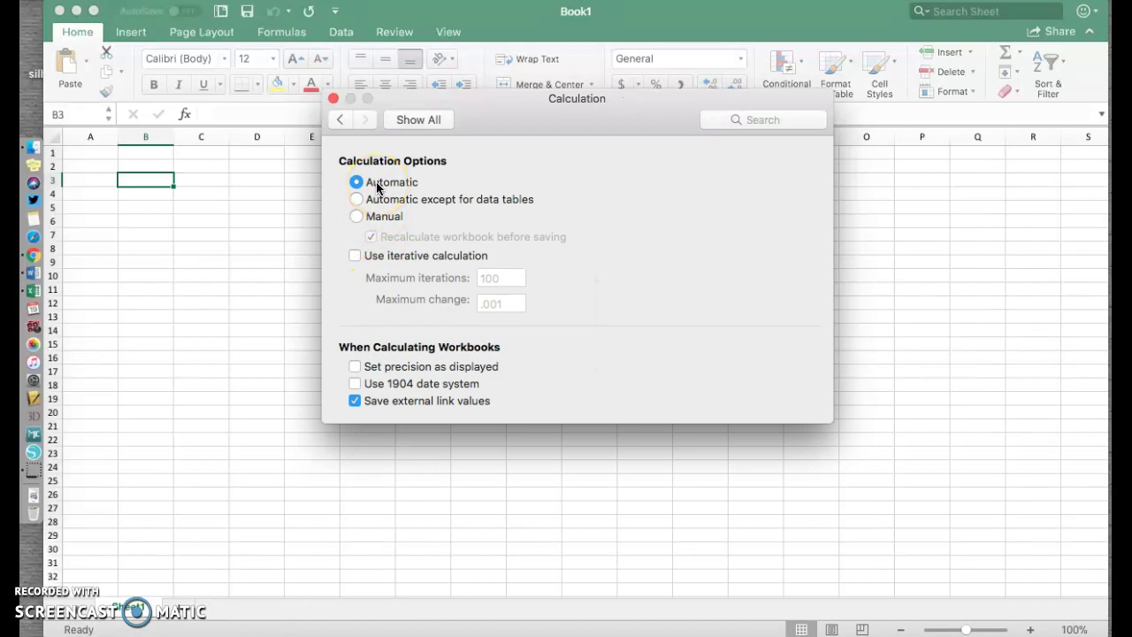
left_click(423, 120)
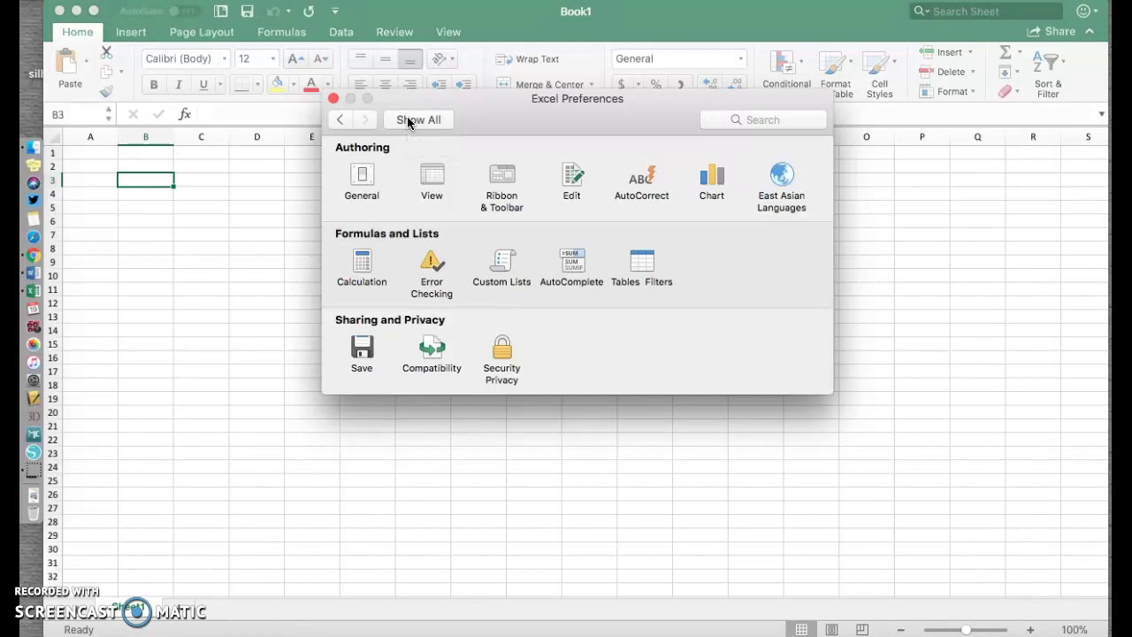
Step: Close the preferences window and acknowledge the alert about restarting for the font change
left_click(332, 98)
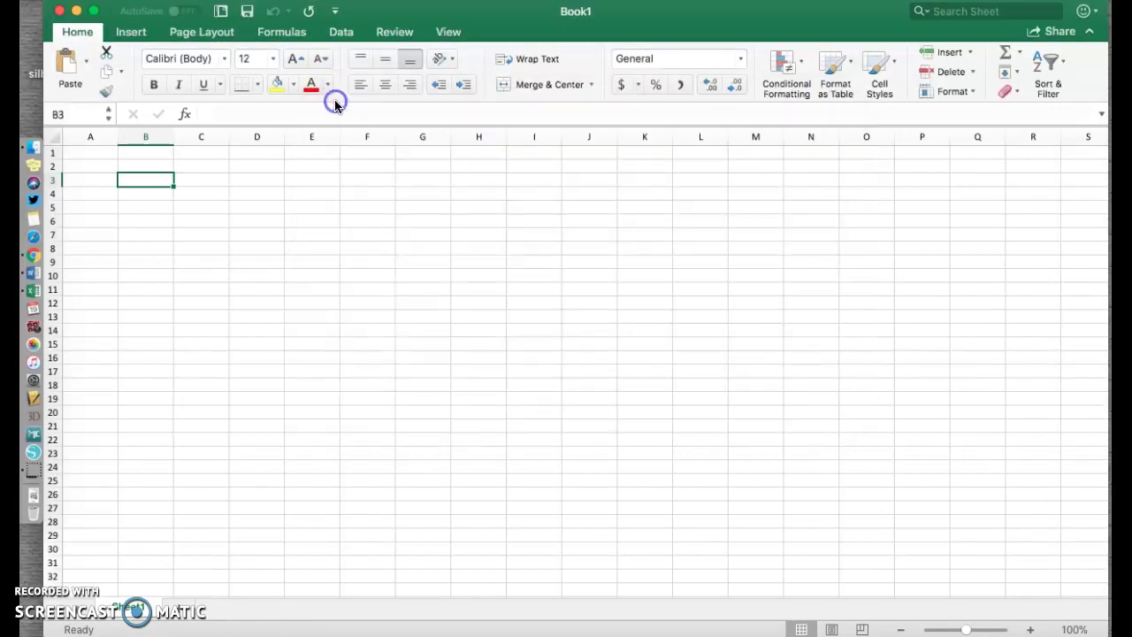
left_click(701, 237)
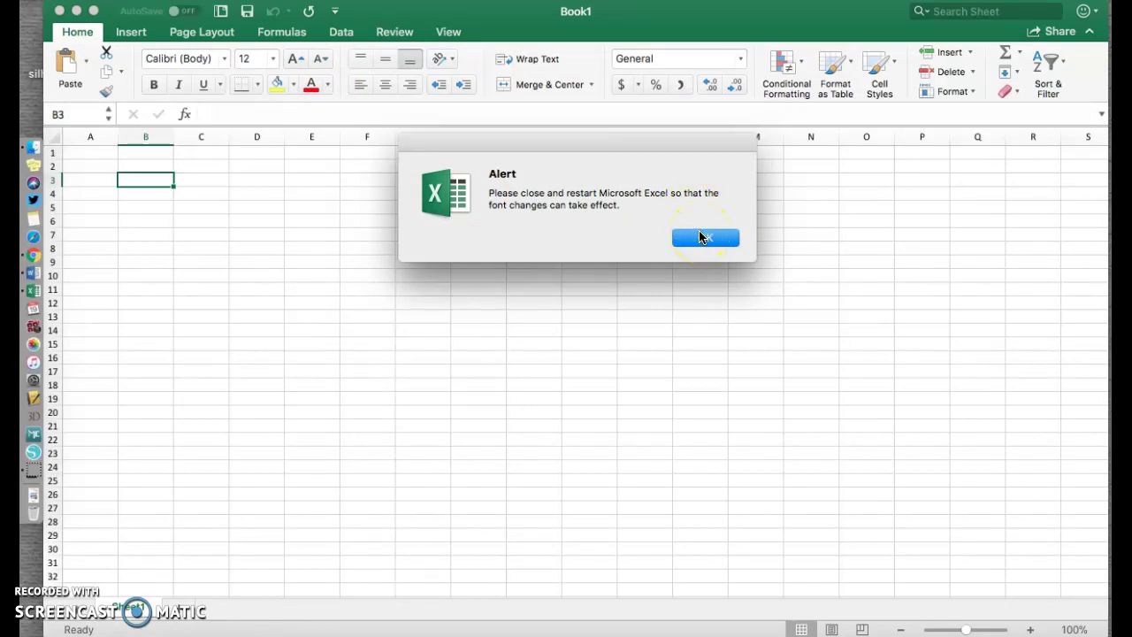
left_click(700, 237)
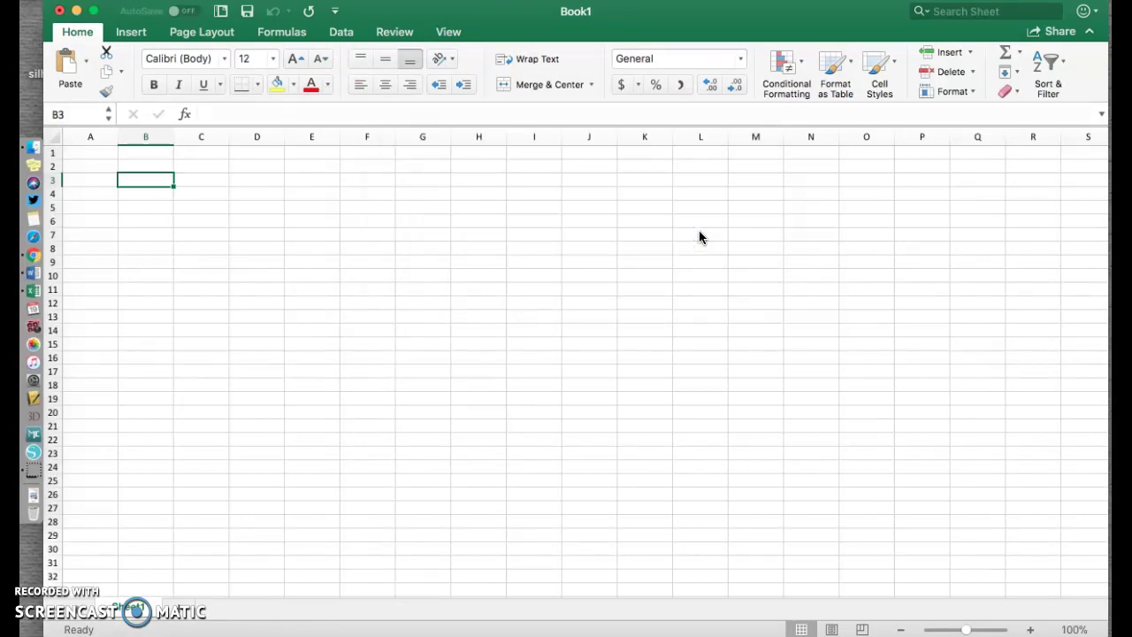
Step: Select the entire worksheet, and clear that selection by choosing only cell F17
left_click(522, 280)
left_click(53, 134)
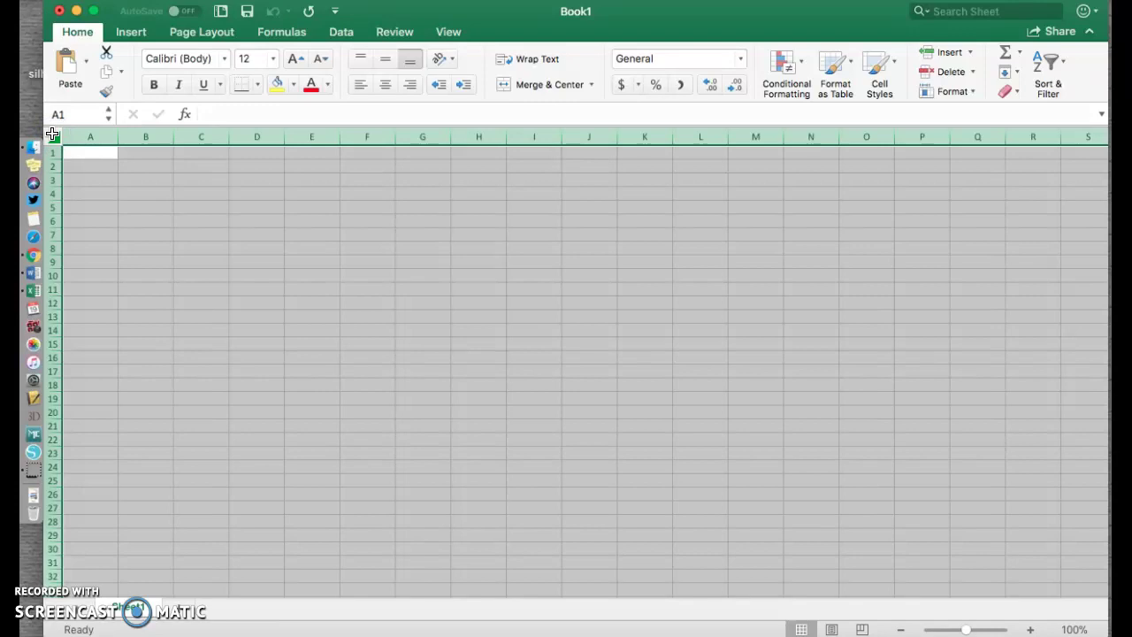
left_click(368, 372)
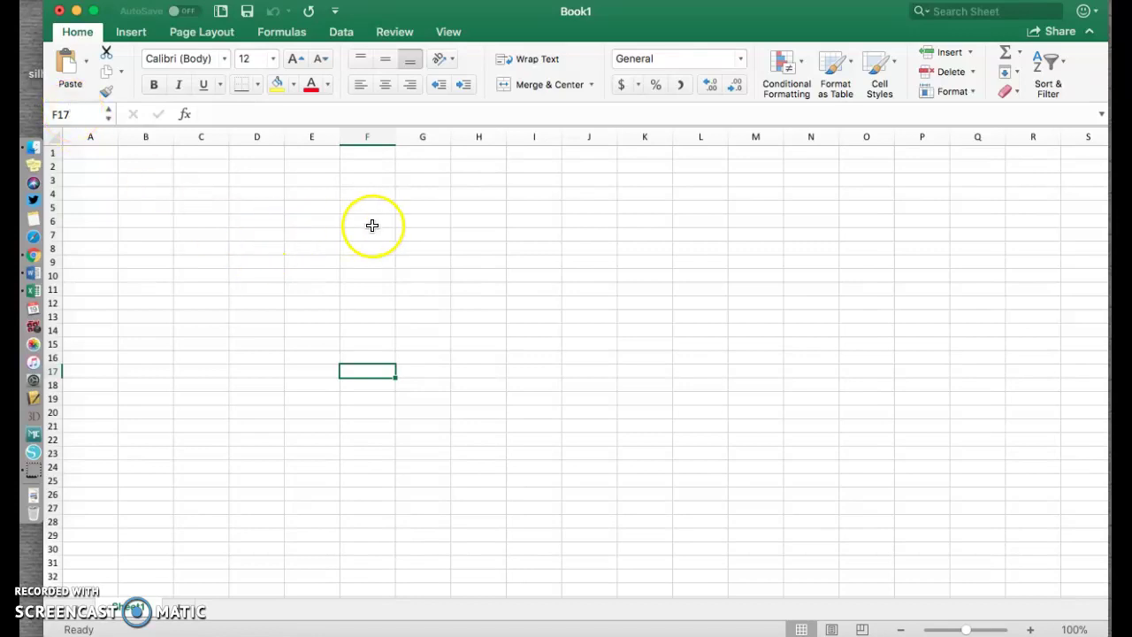
Step: Jump directly to cell Z19 by entering its cell reference
scroll(371, 226, "up", 5)
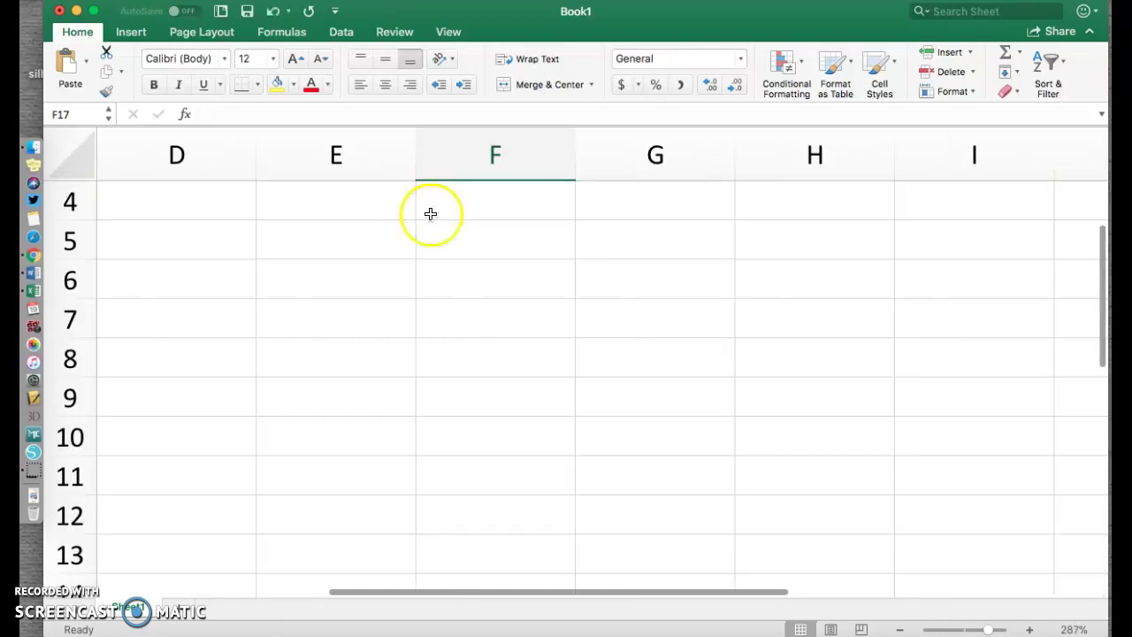
scroll(341, 347, "up", 1)
scroll(342, 347, "left", 5)
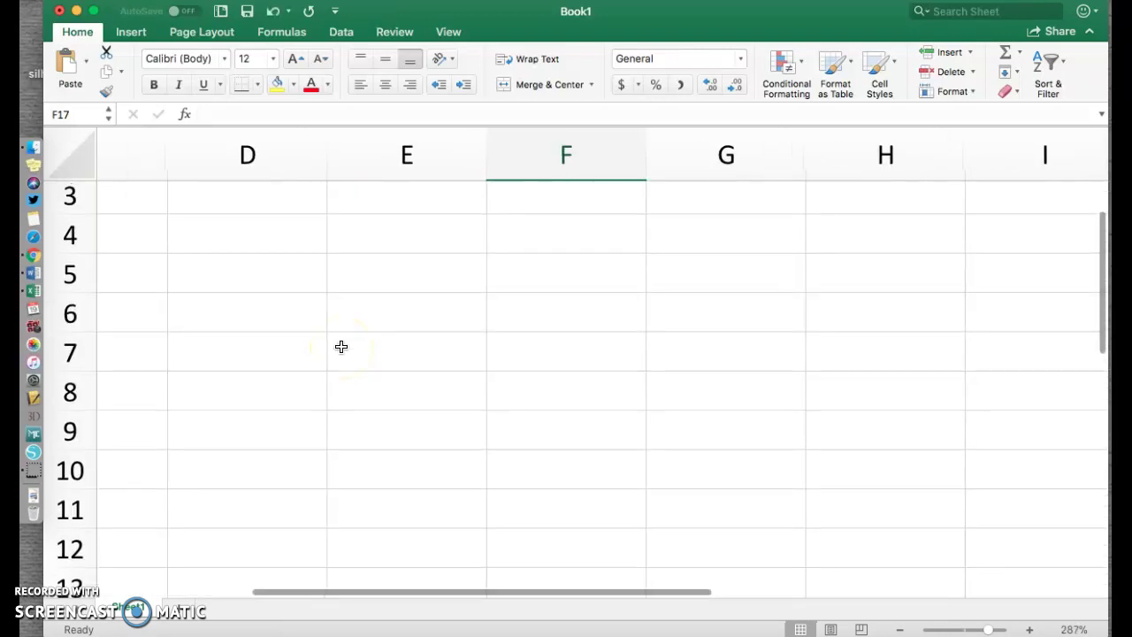
scroll(341, 347, "right", 2)
scroll(341, 346, "down", 1)
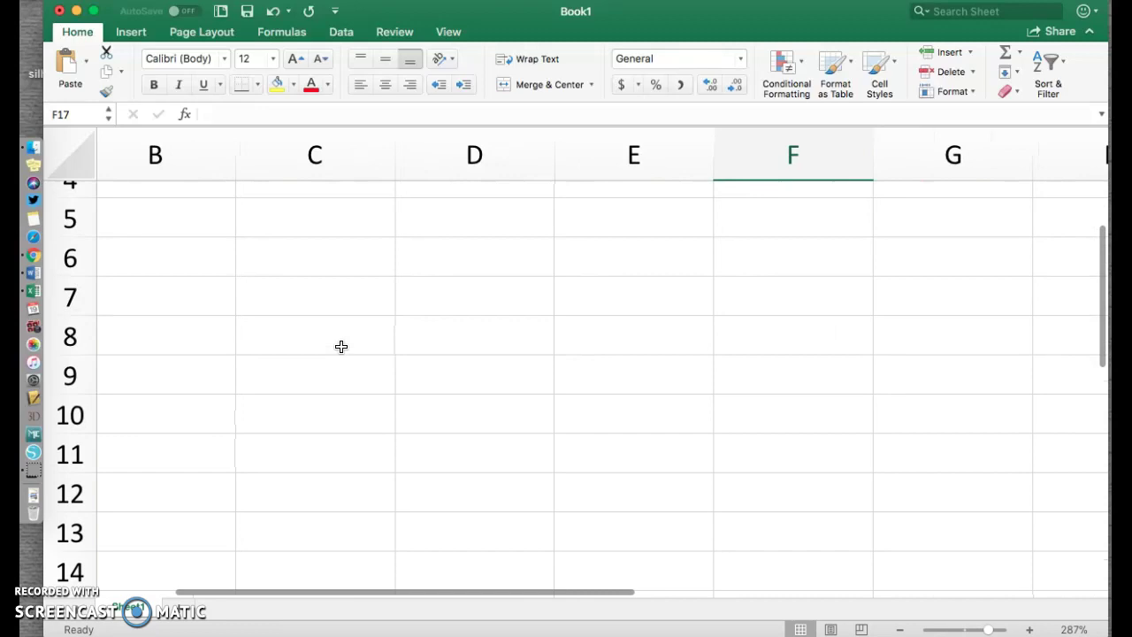
left_click(76, 112)
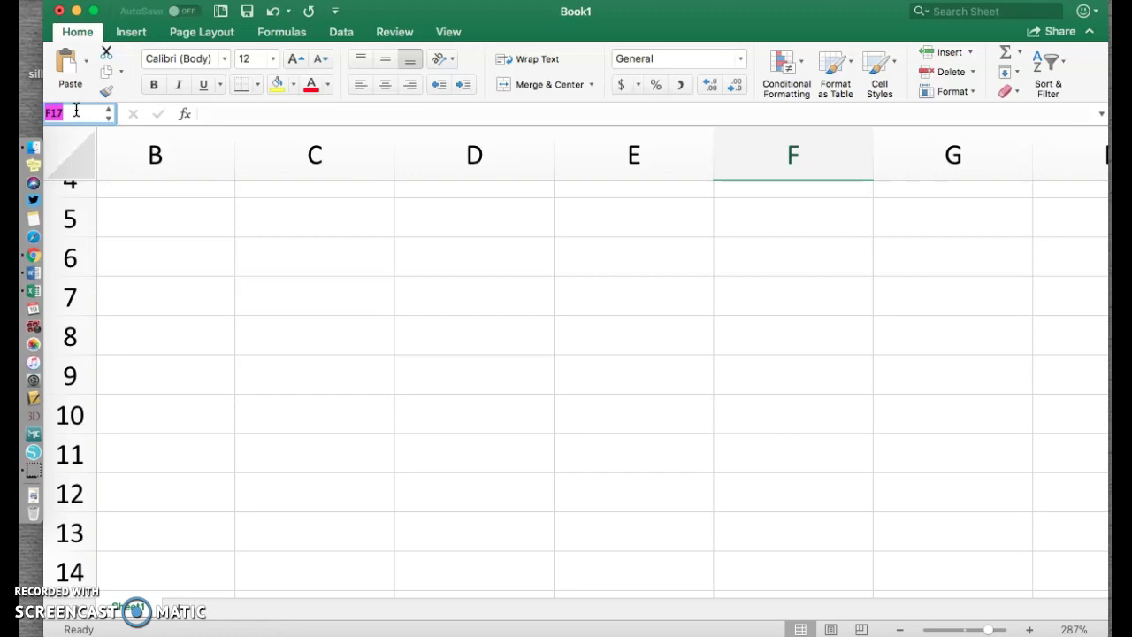
type("z19")
key("Return")
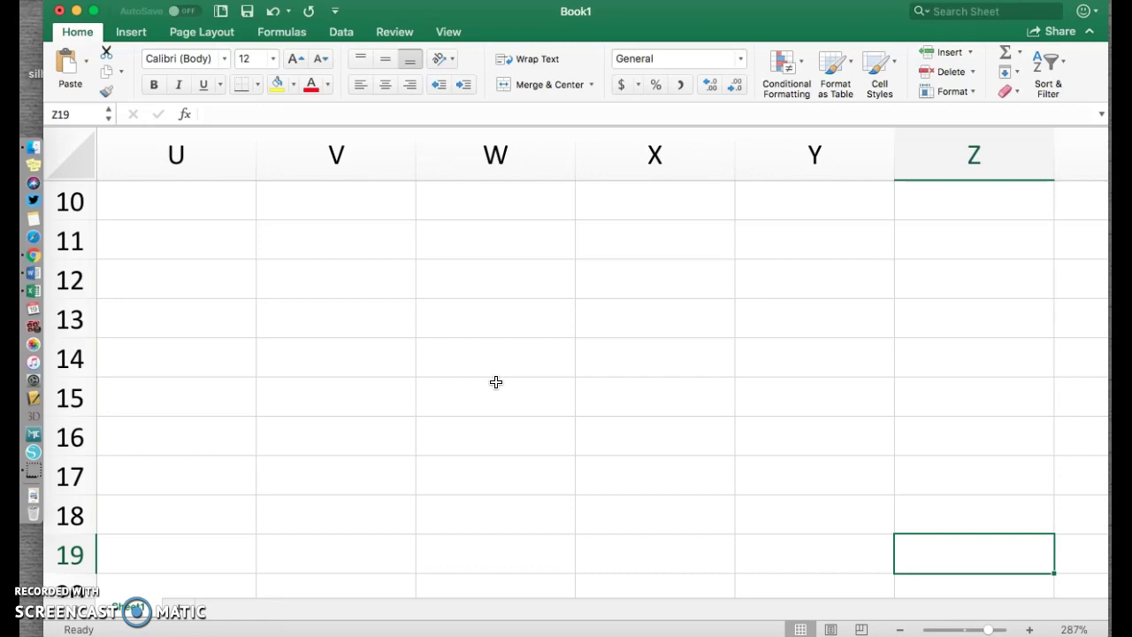
Step: Return directly to cell A1 by entering its cell reference
left_click(82, 113)
type("A1")
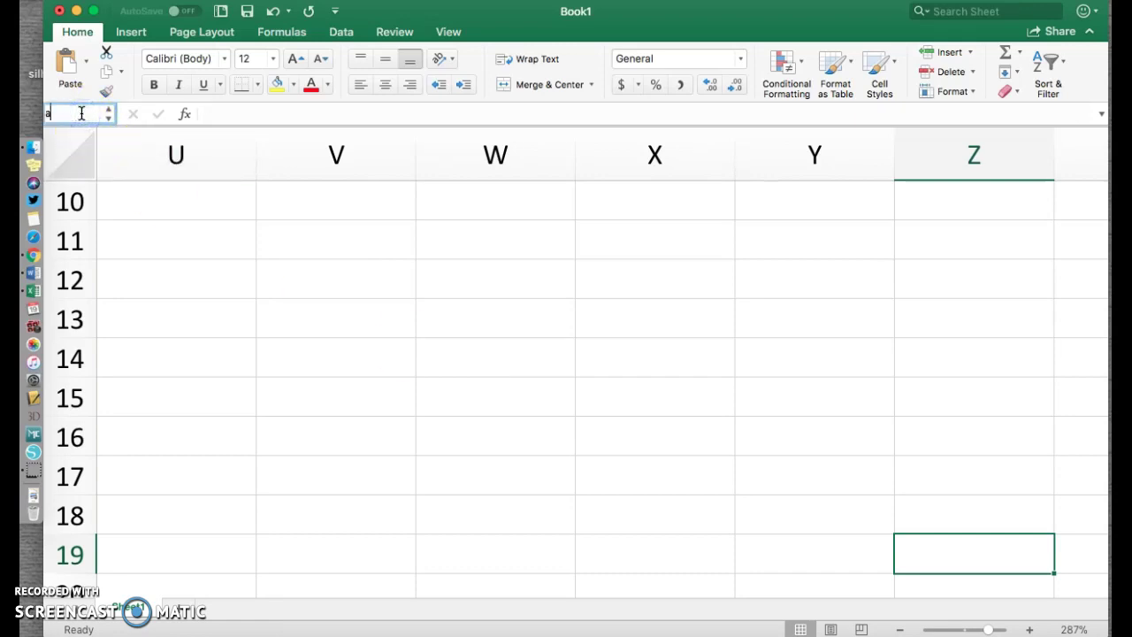
key("Return")
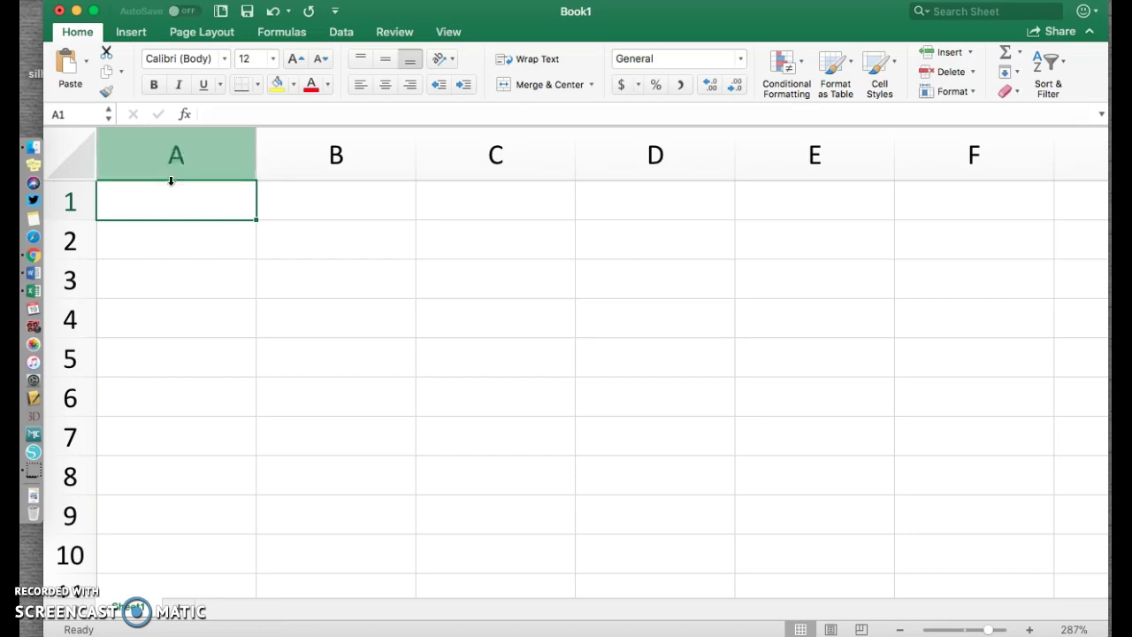
left_click(175, 243)
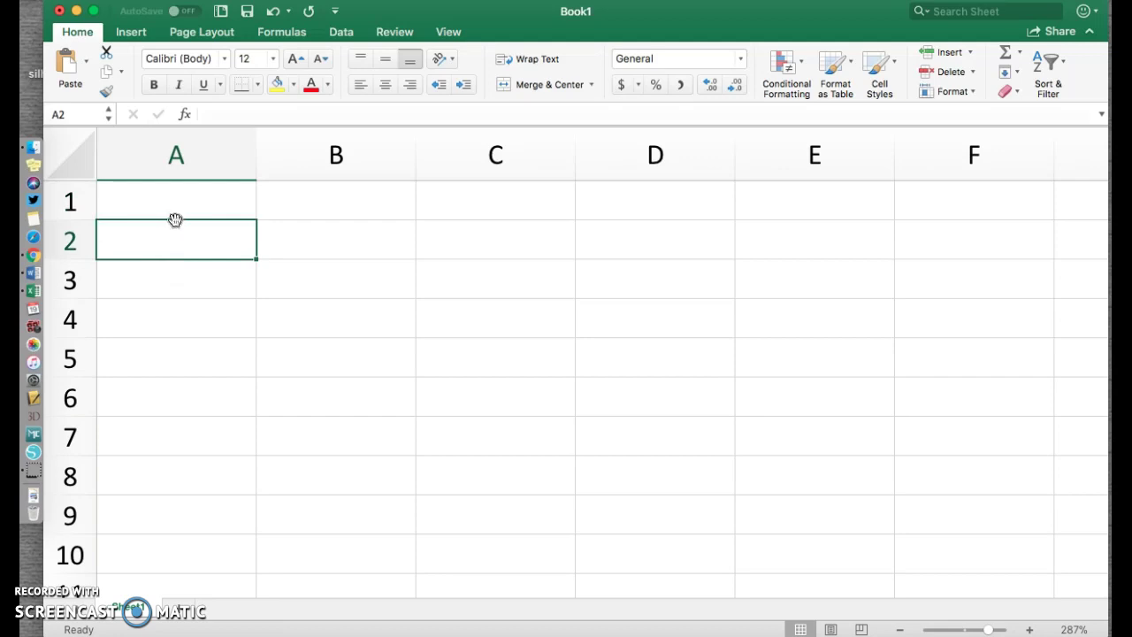
left_click(175, 220)
mouse_move(175, 221)
left_mouse_down()
mouse_move(177, 273)
mouse_move(179, 223)
left_mouse_up()
left_click(177, 220)
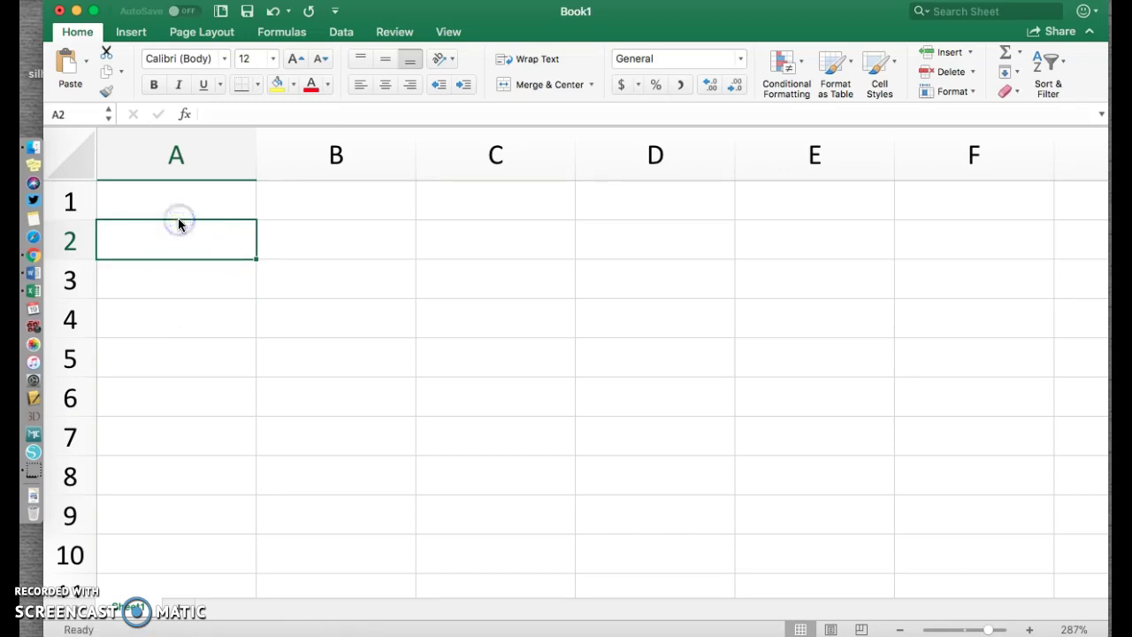
left_click(177, 221)
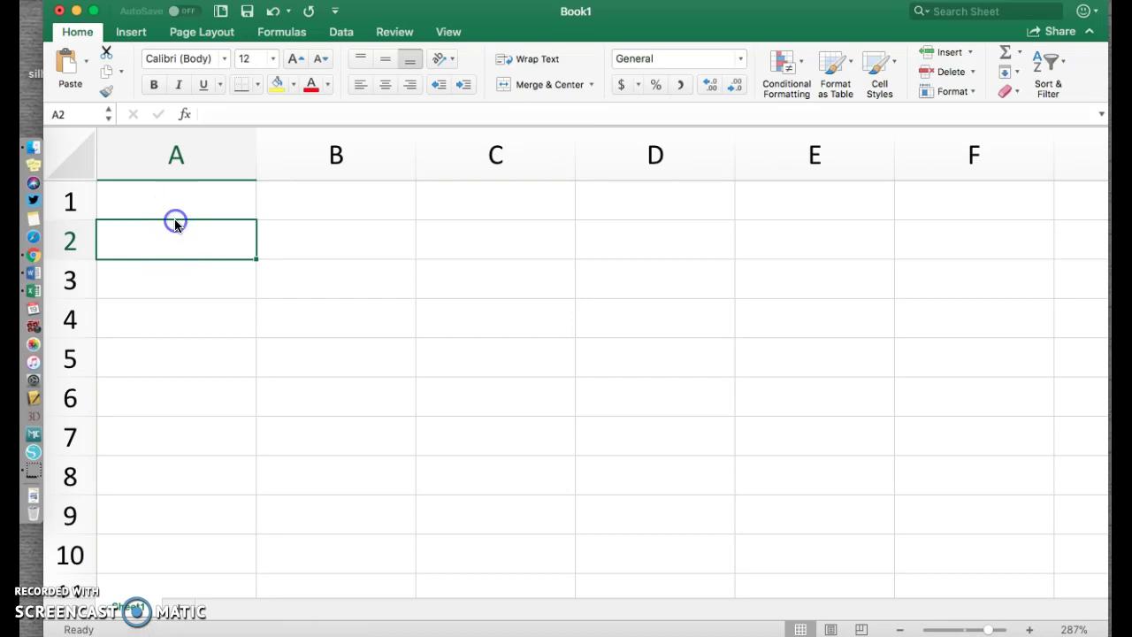
Step: Enter the sample text "Mrs. B is wonderful" in cell A2
left_click(180, 243)
type("Mar.")
key("BackSpace")
key("BackSpace")
key("BackSpace")
type("rs. B is")
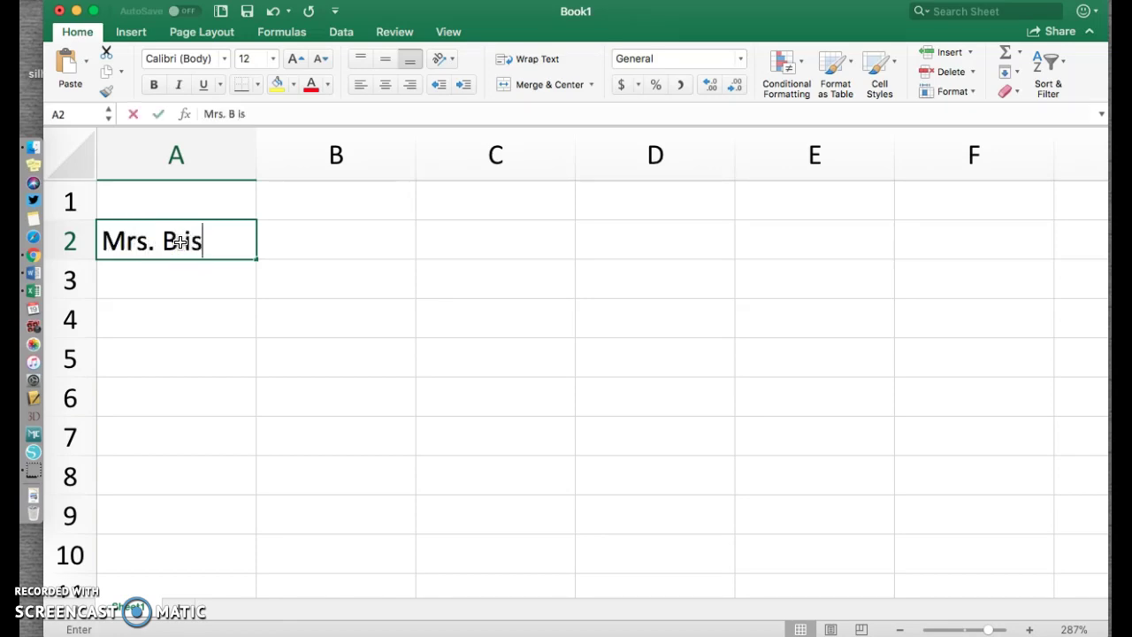
type(" wonderful")
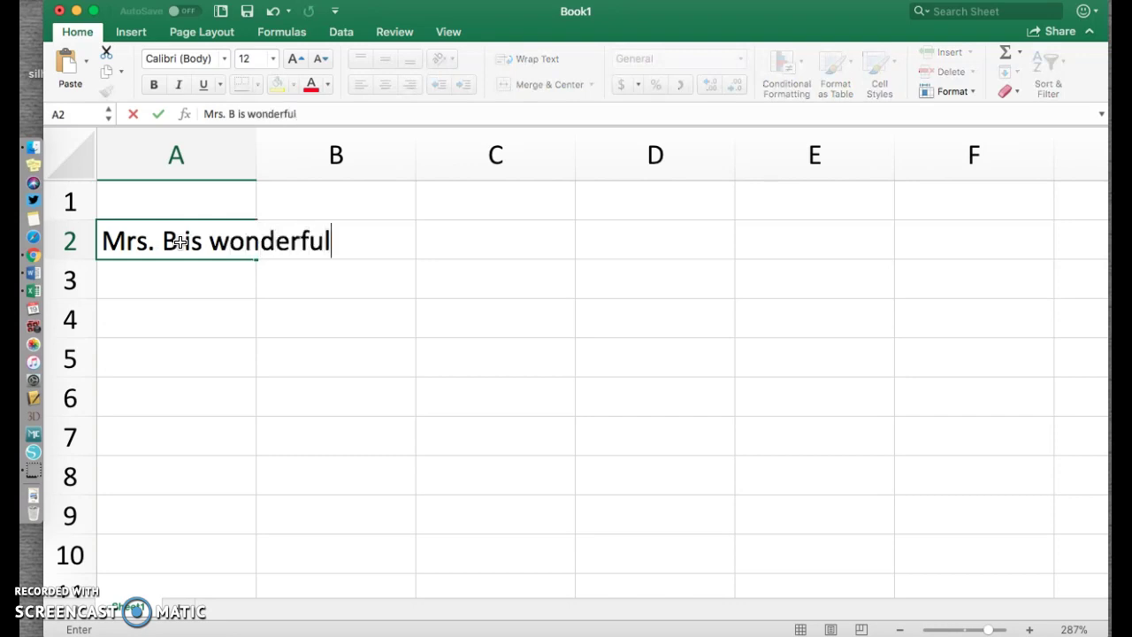
key("Return")
Step: Move the sample text from cell A2 to cell A3, and copy cell A3
left_click(180, 239)
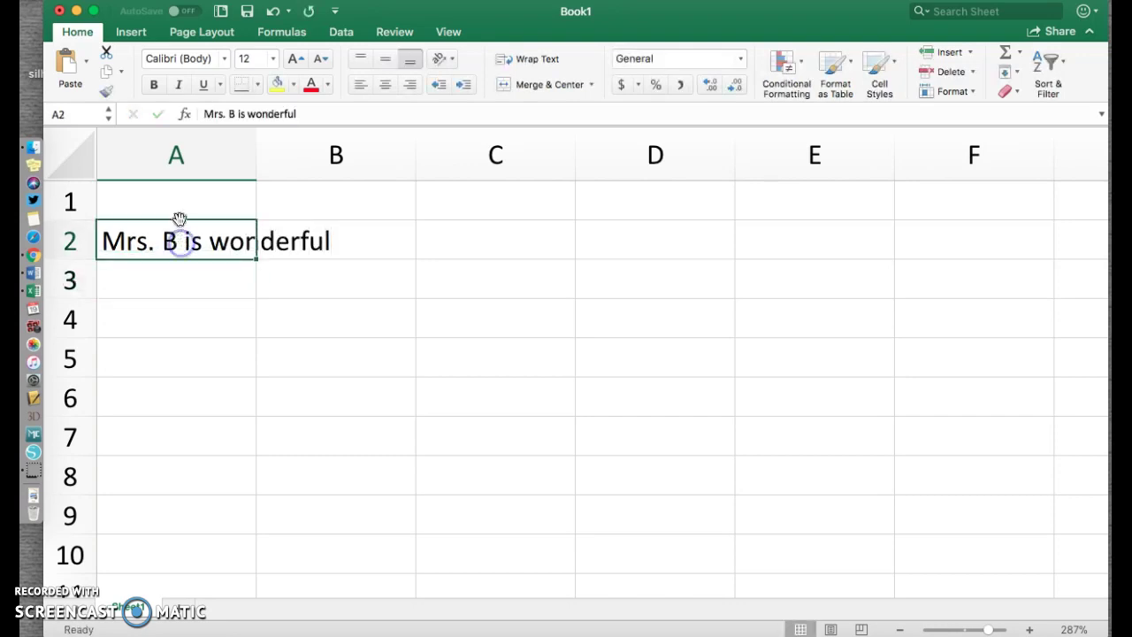
left_click_drag(180, 220, 187, 275)
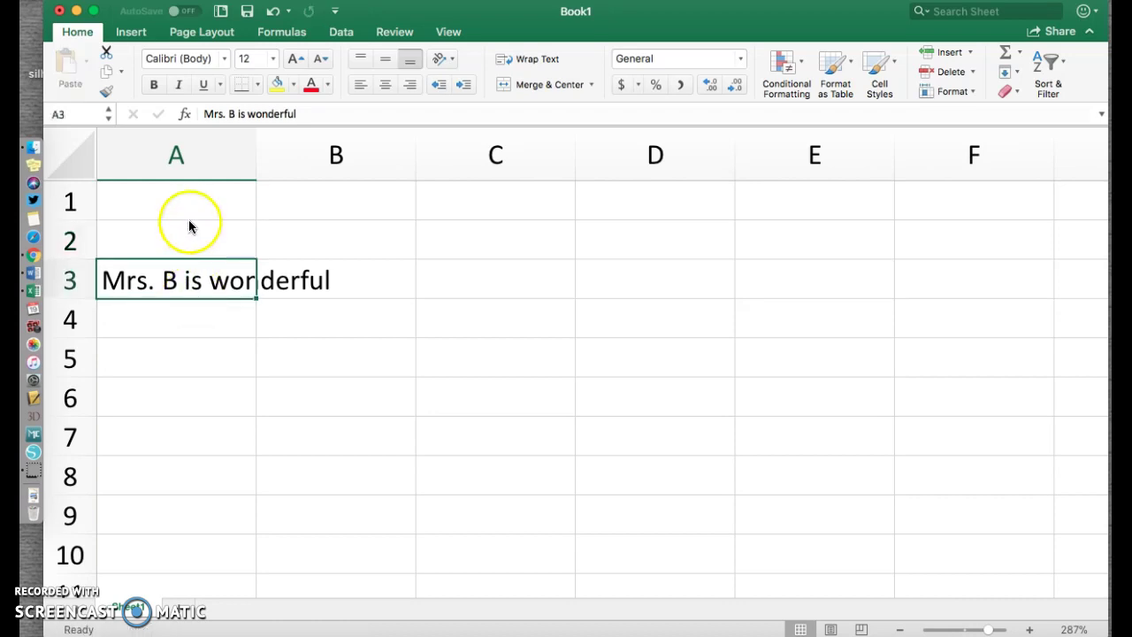
key("super+c")
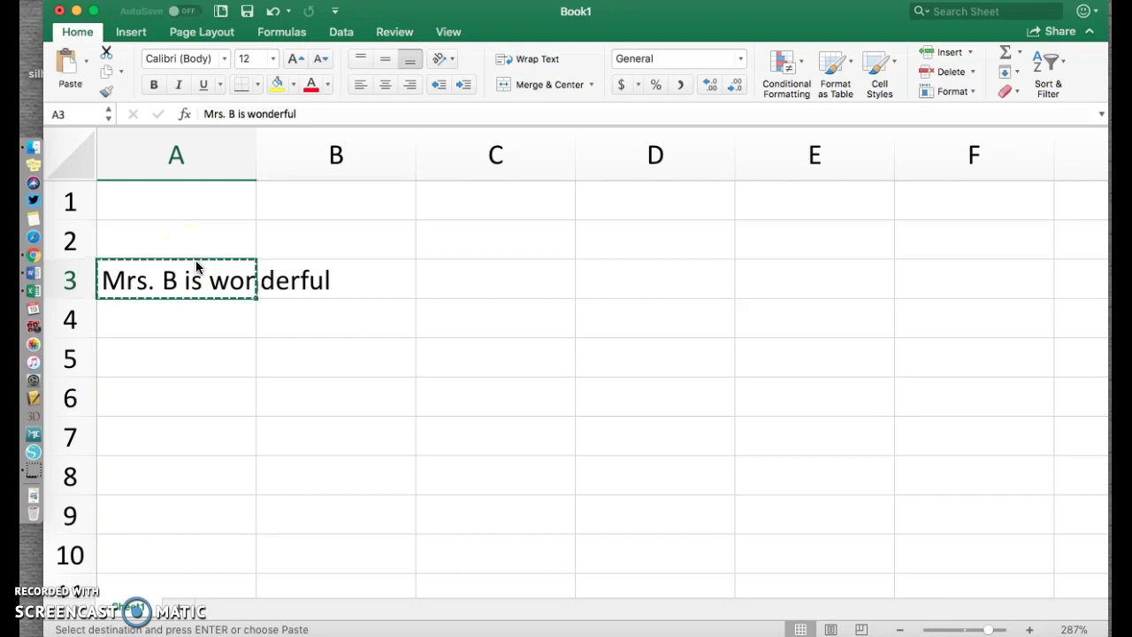
Step: Discard the stray entry in cell A3, and undo the move of the sample text from cell A2
left_click(220, 261)
type("`")
key("BackSpace")
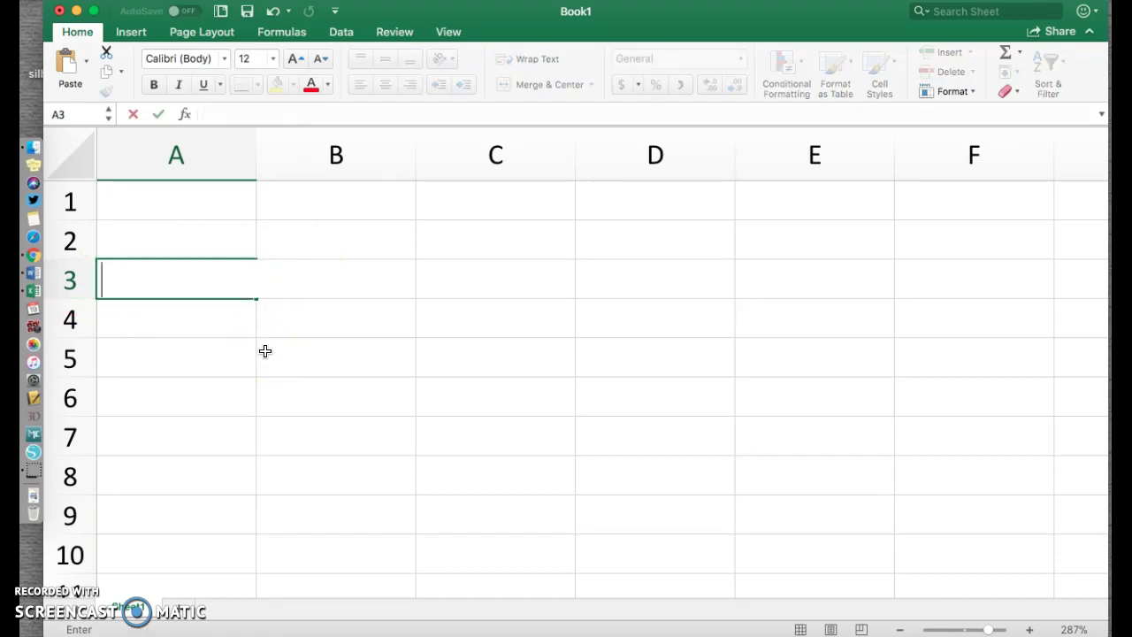
key("Escape")
key("Escape")
key("super+z")
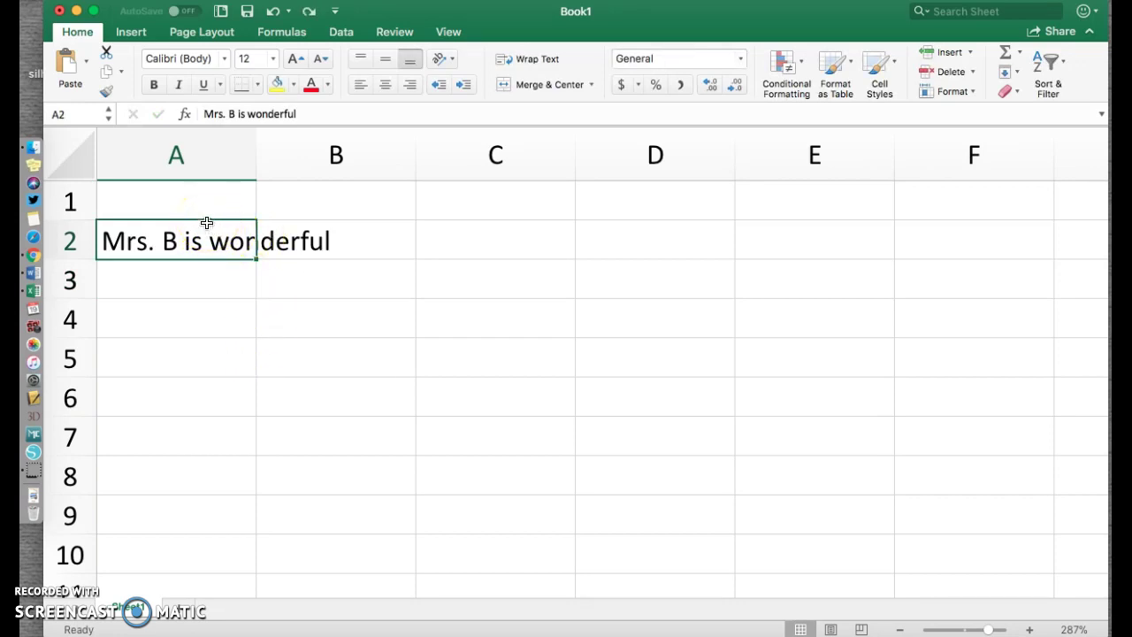
Step: Delete the sample text from cell A2, and reselect the emptied cell
left_click(209, 245)
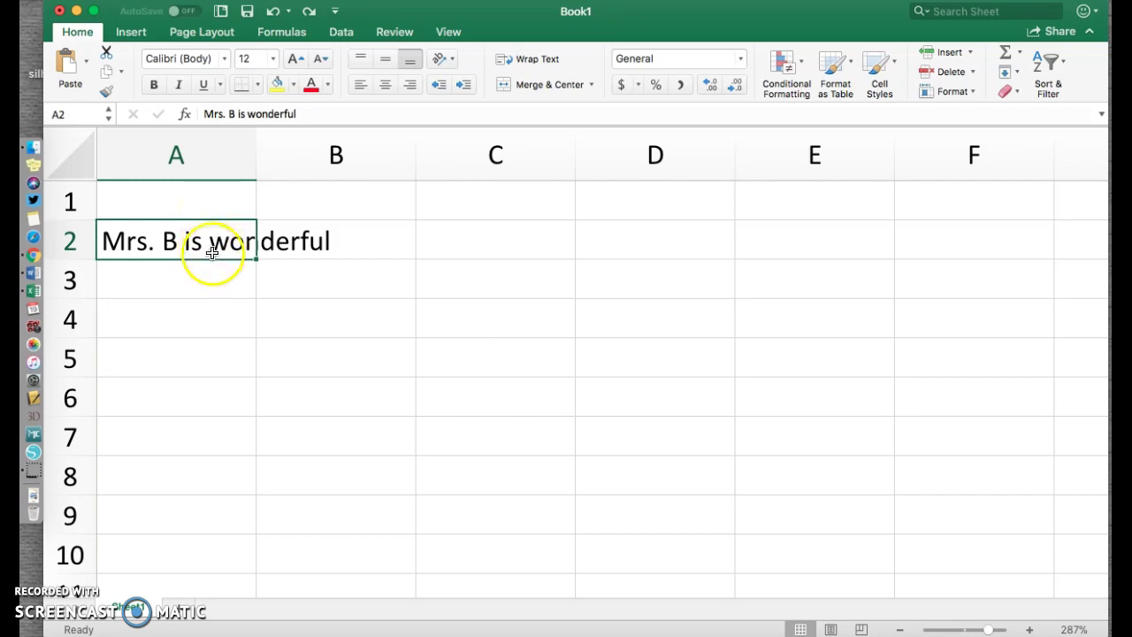
left_click(215, 243)
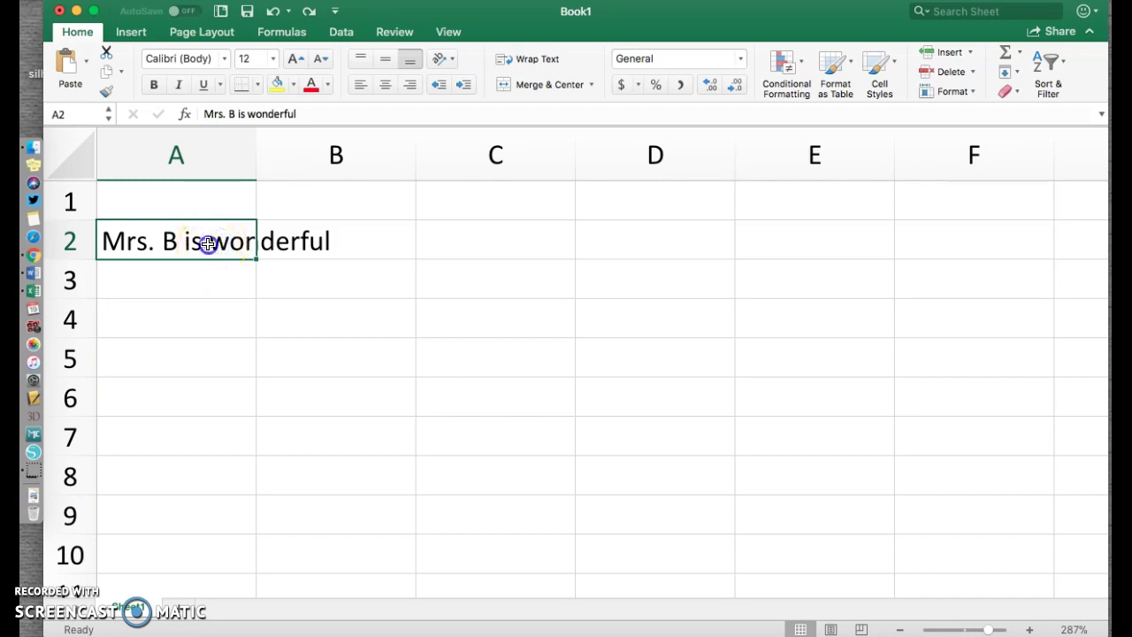
key("Delete")
left_click(211, 276)
left_click(202, 235)
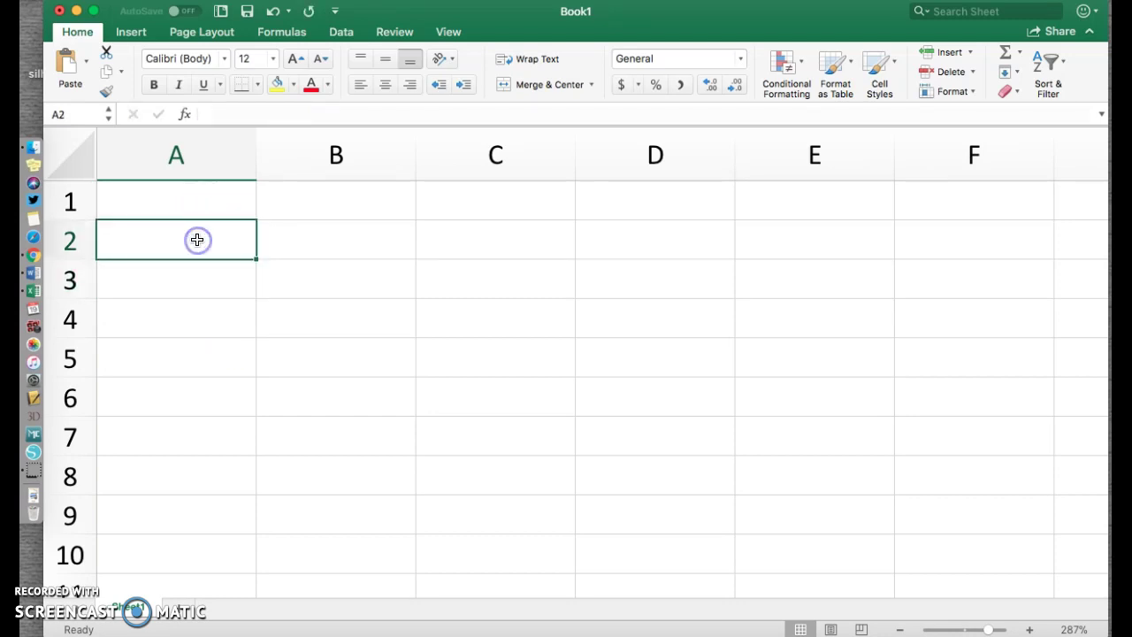
Step: Open empty cell A2 for editing to examine the cancel and enter controls, and leave it without entering anything
double_click(198, 239)
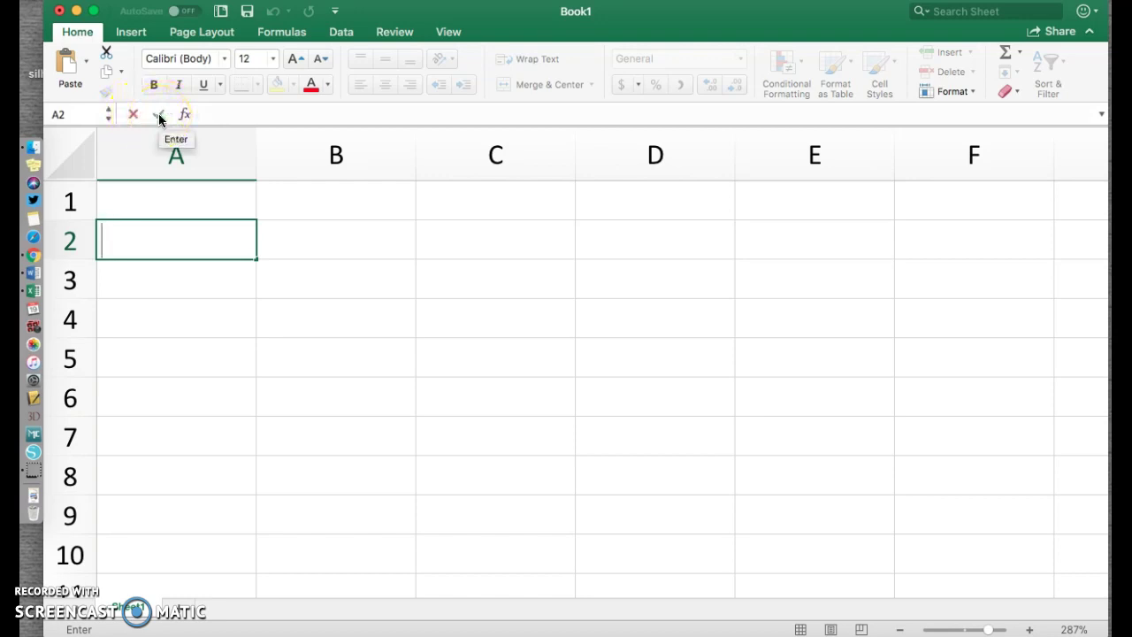
left_click(169, 250)
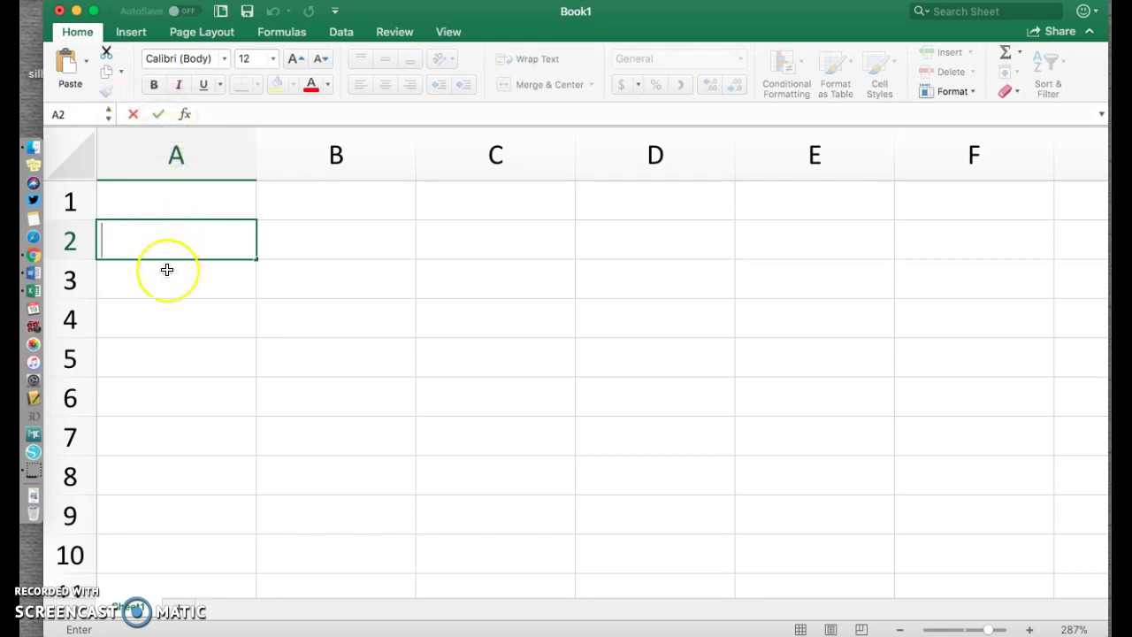
left_click(313, 242)
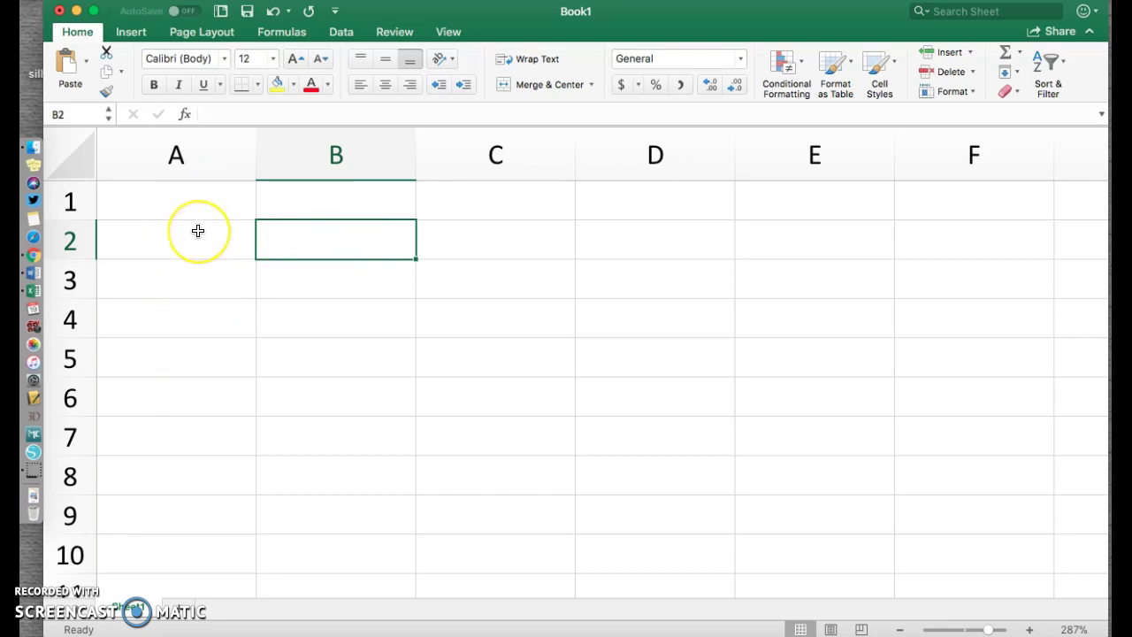
left_click(187, 203)
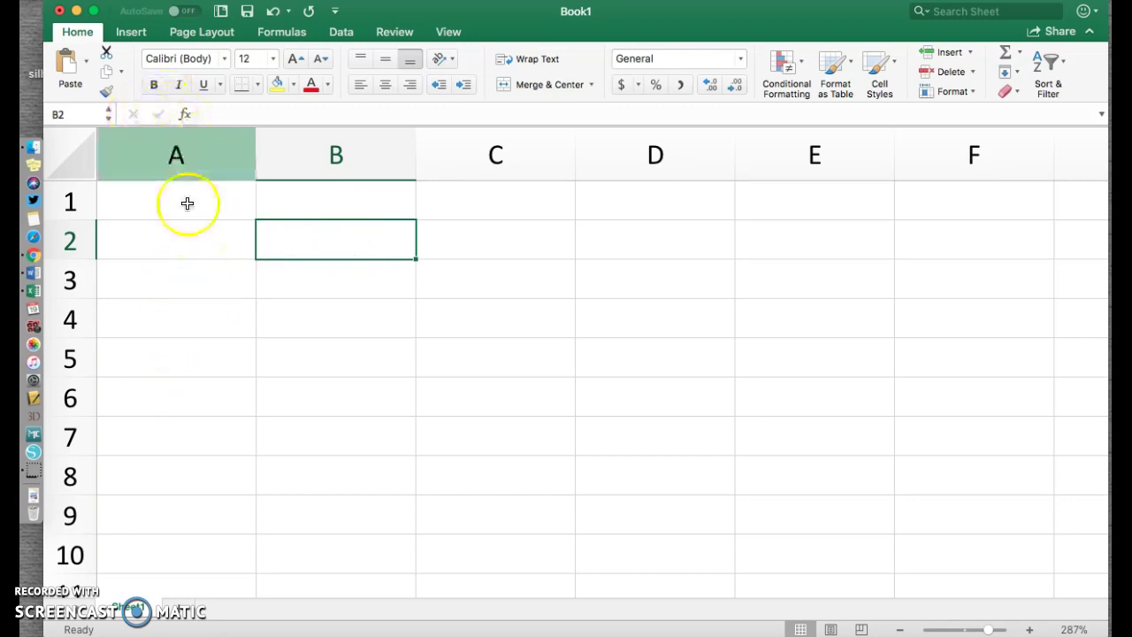
Step: Enter January in cell A2 and extend the month series down through cell A8
left_click(177, 231)
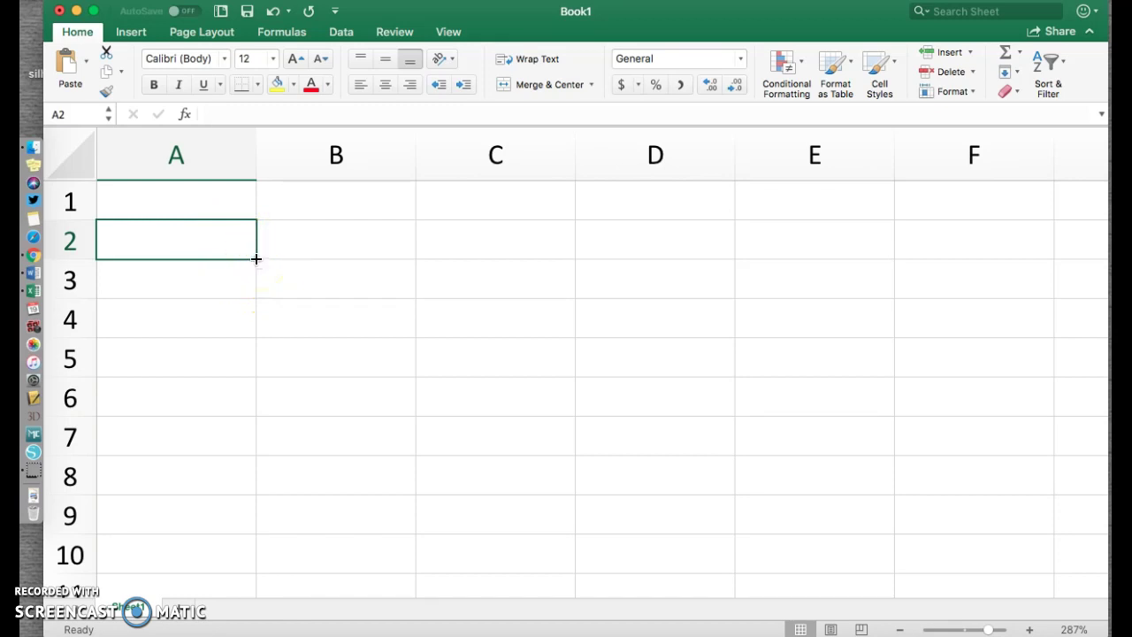
left_click(212, 246)
type("Janu")
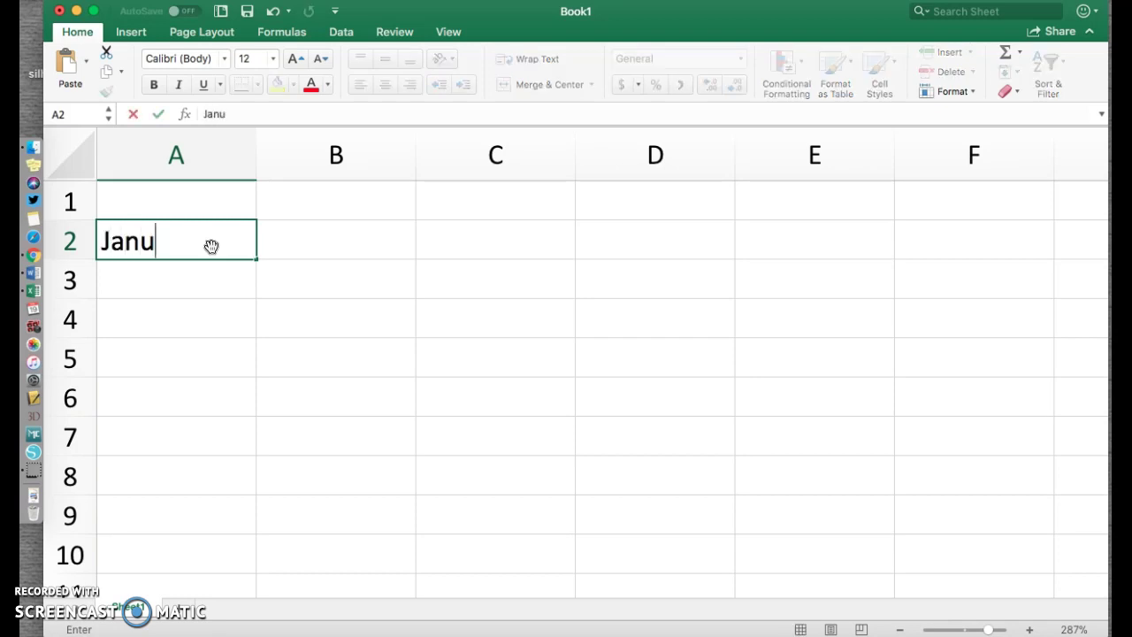
type("ary")
key("Return")
left_click(214, 244)
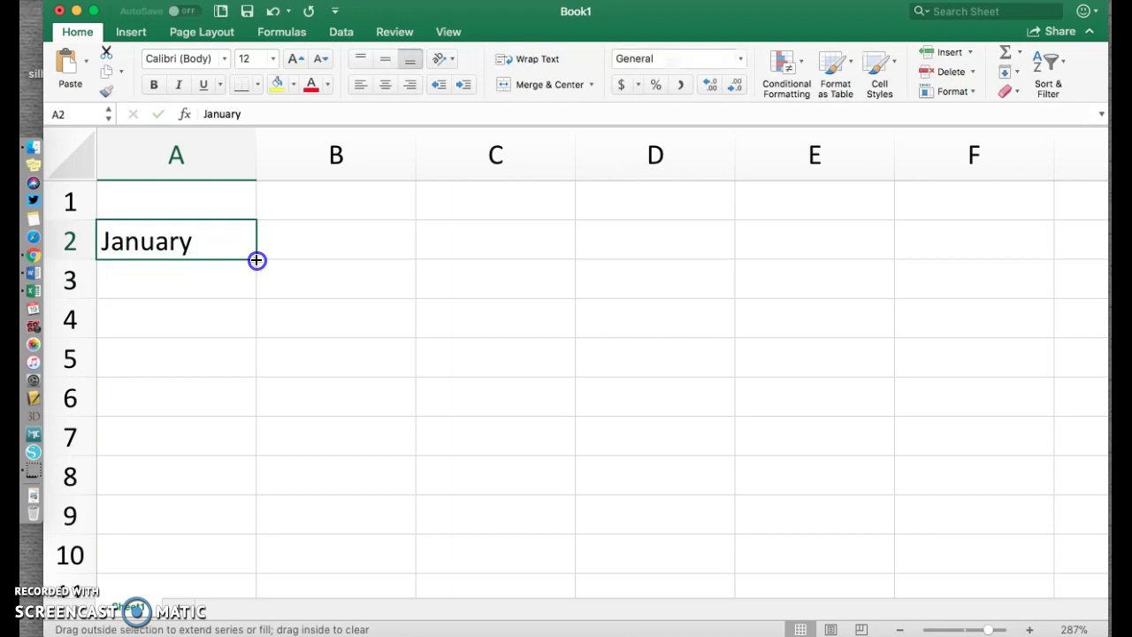
left_click_drag(256, 259, 257, 492)
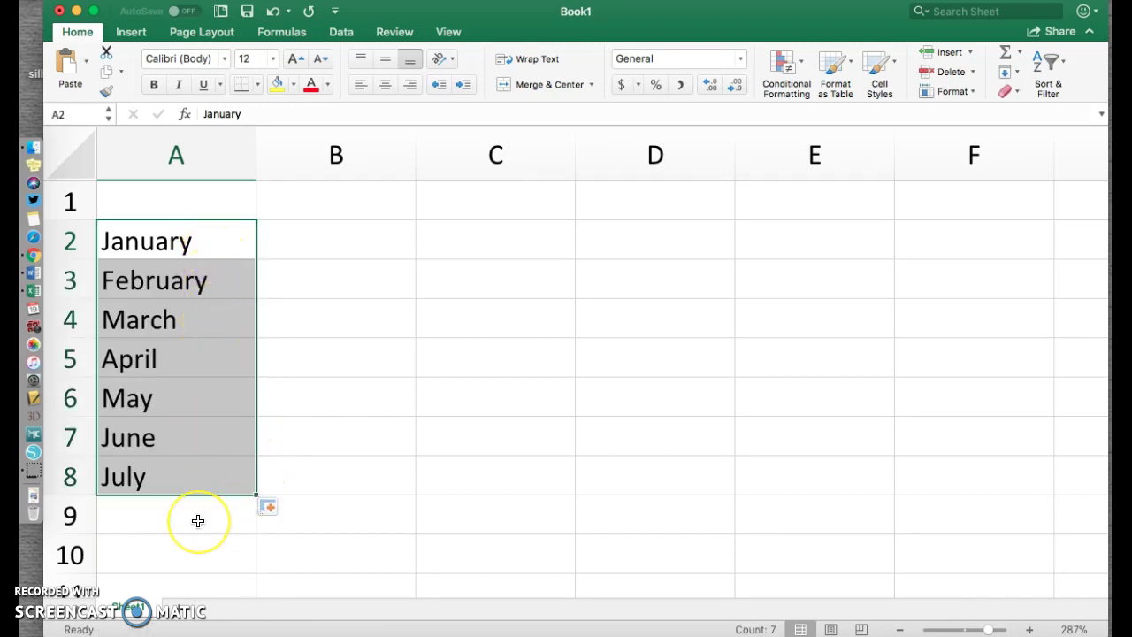
Step: Enter the number 1 in cell C2
left_click(508, 228)
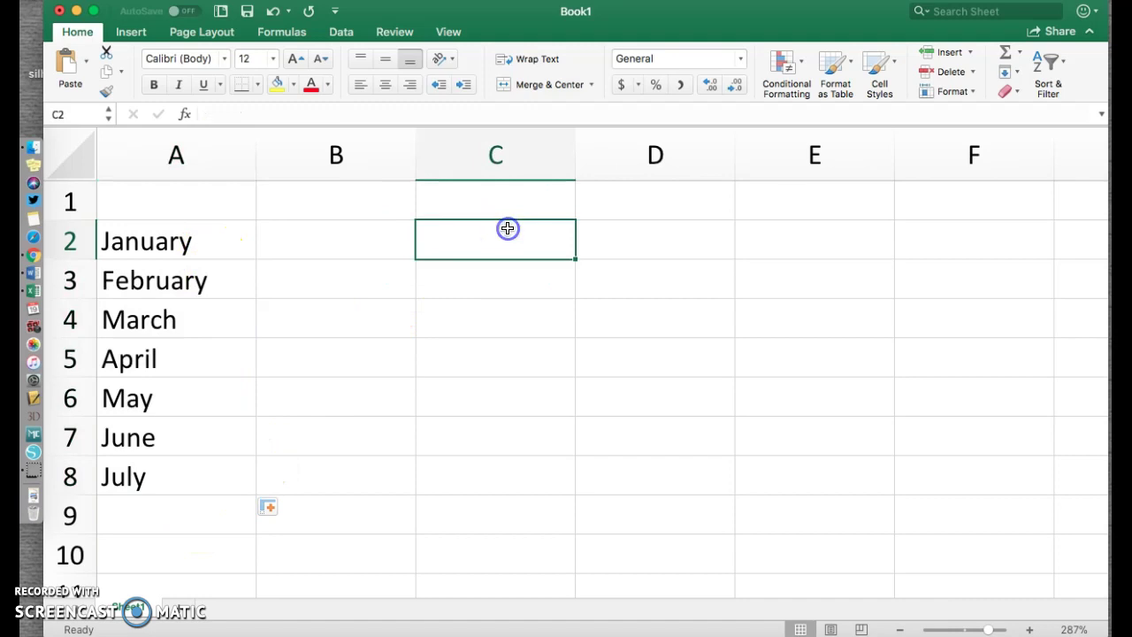
type("1")
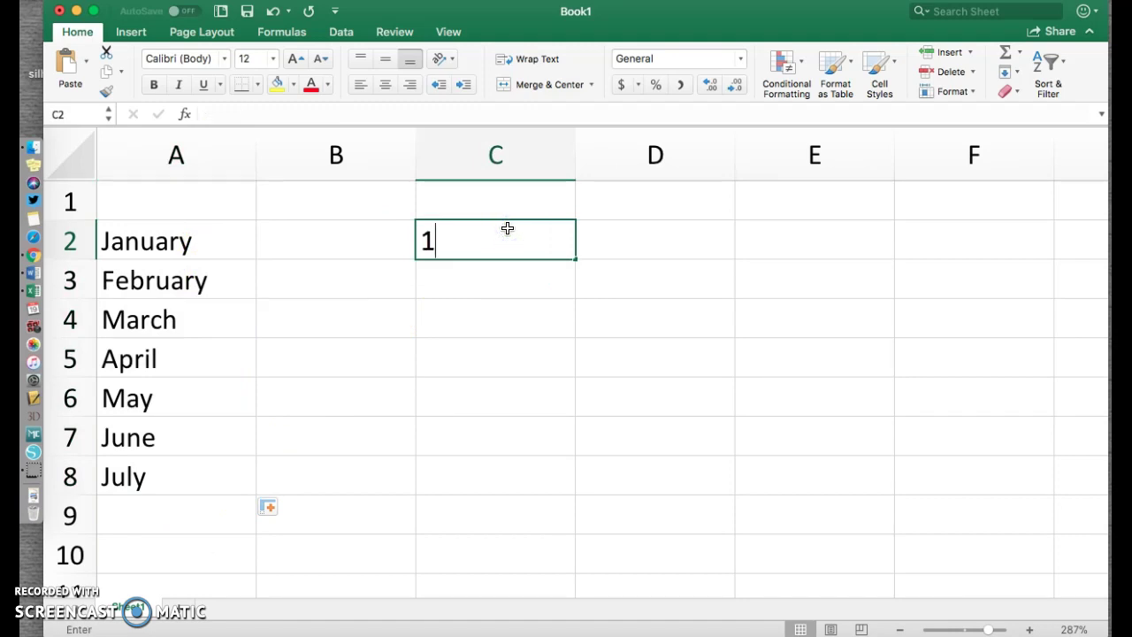
key("Return")
Step: Try to fill the single value in C2 down through cell C7, and undo the fill
left_click(507, 228)
left_click_drag(575, 258, 574, 468)
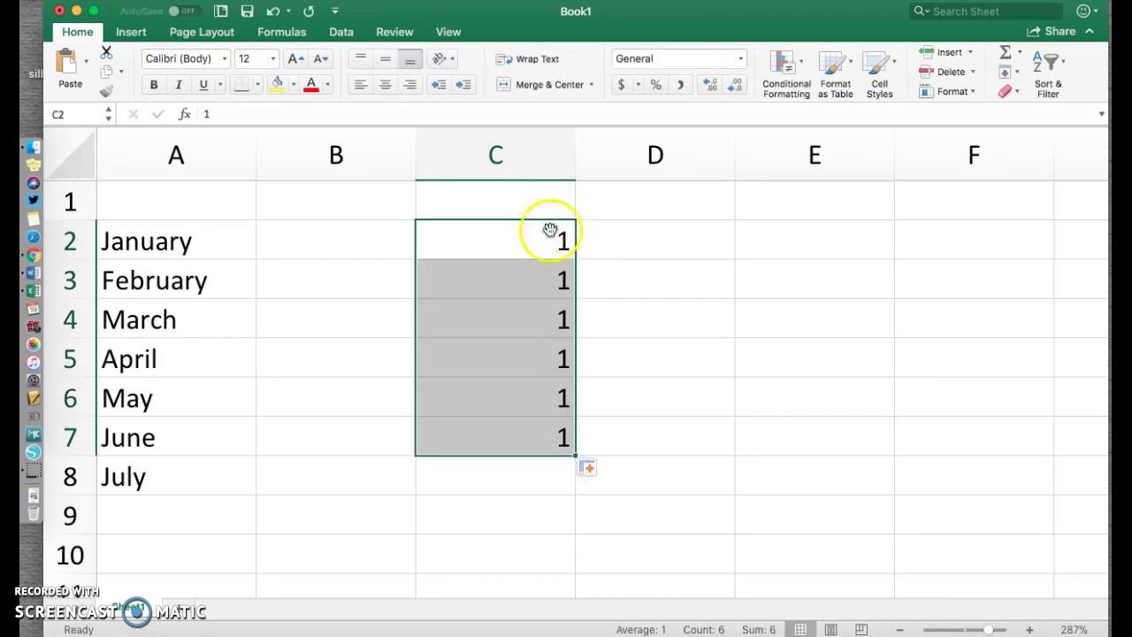
key("super+z")
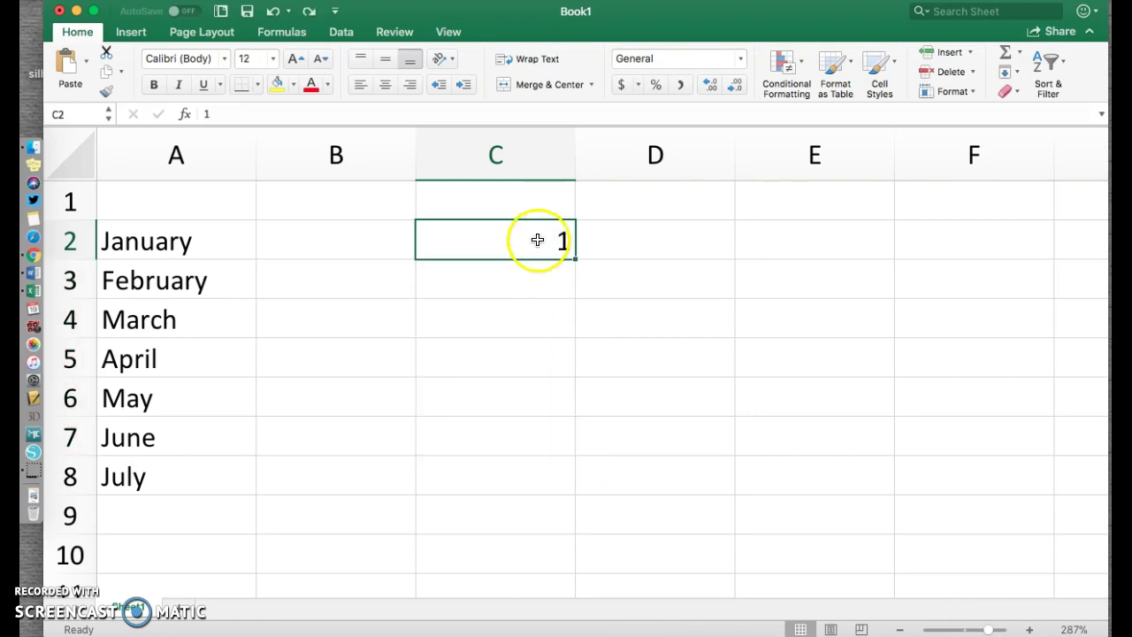
Step: Enter 2 in cell C3 and extend the number series from C2:C3 down through cell C9
left_click(541, 278)
type("2")
key("Return")
left_click_drag(532, 241, 534, 279)
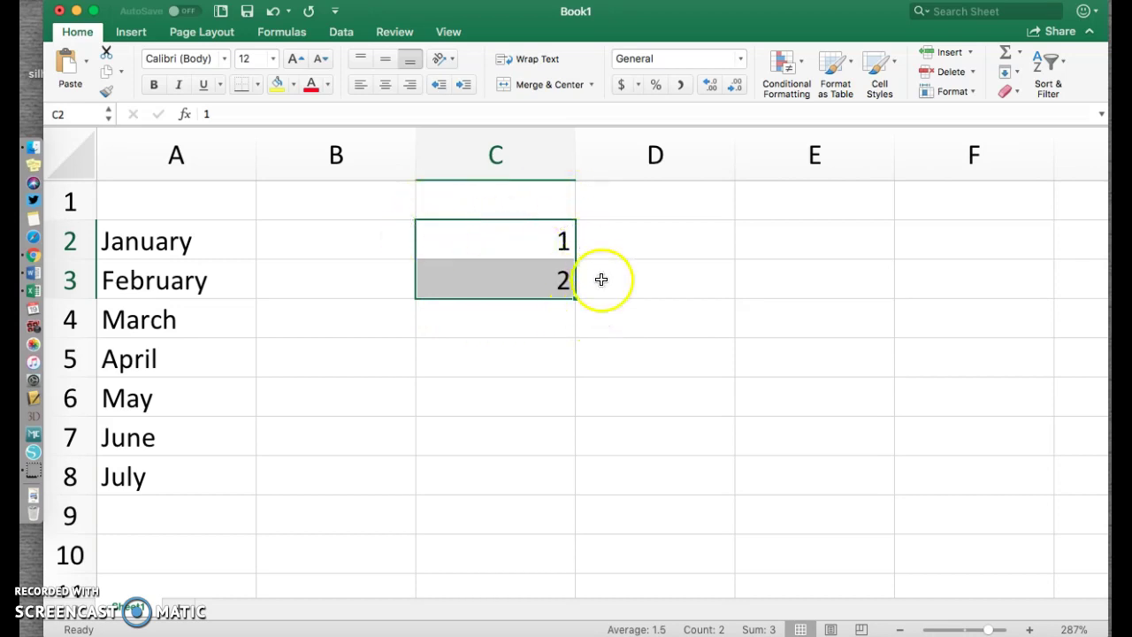
left_click_drag(576, 299, 575, 516)
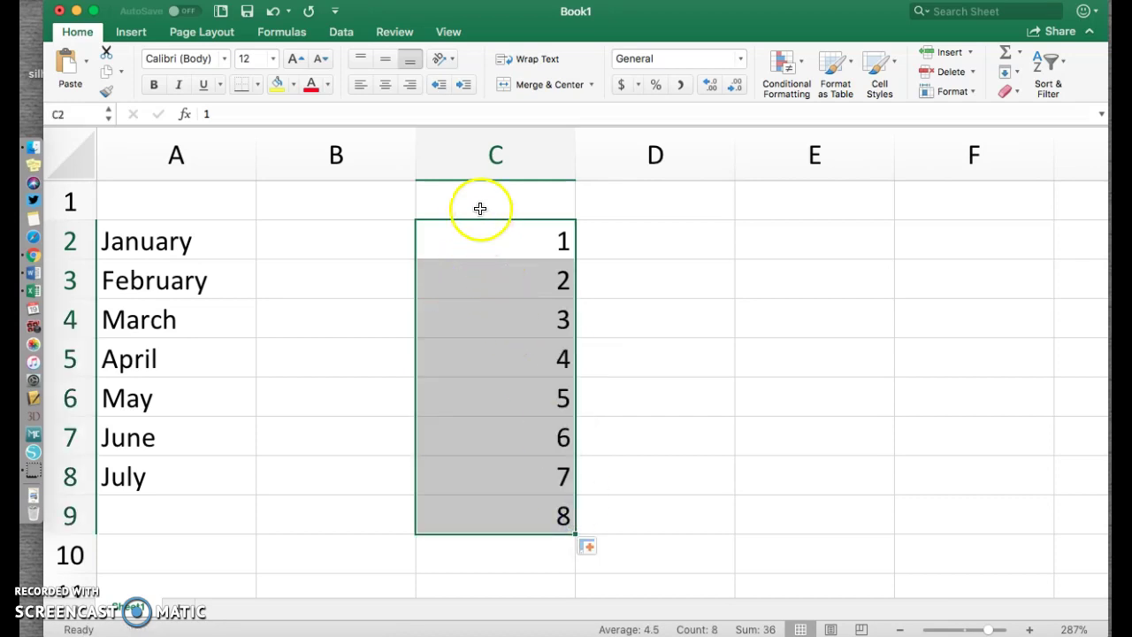
Step: Enter 1 in empty cell F2
scroll(748, 373, "right", 10)
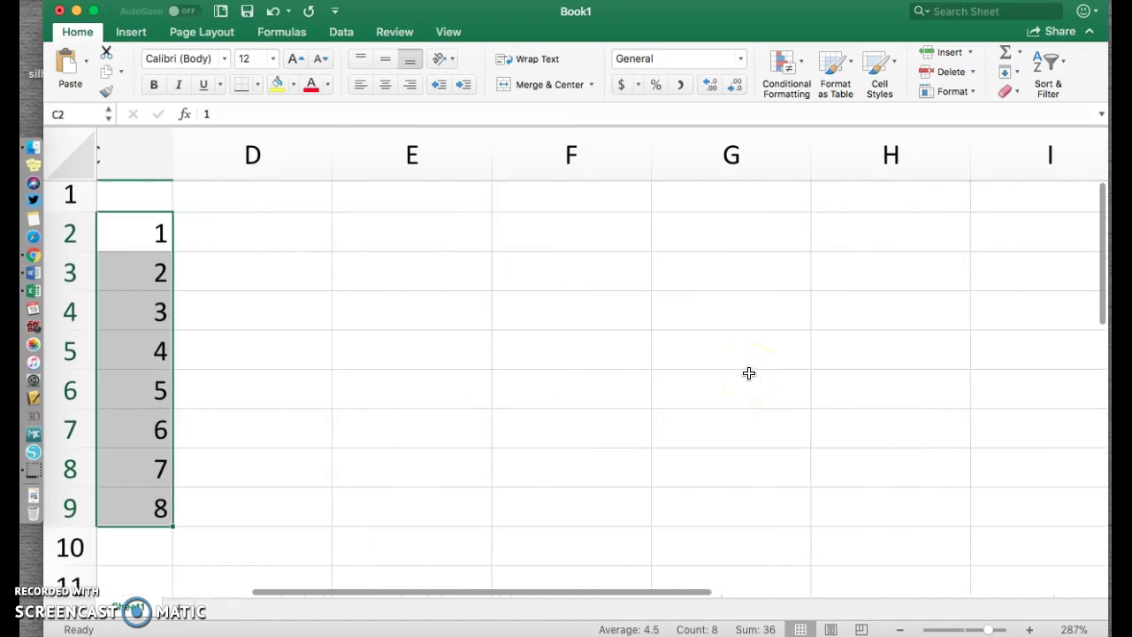
left_click(315, 235)
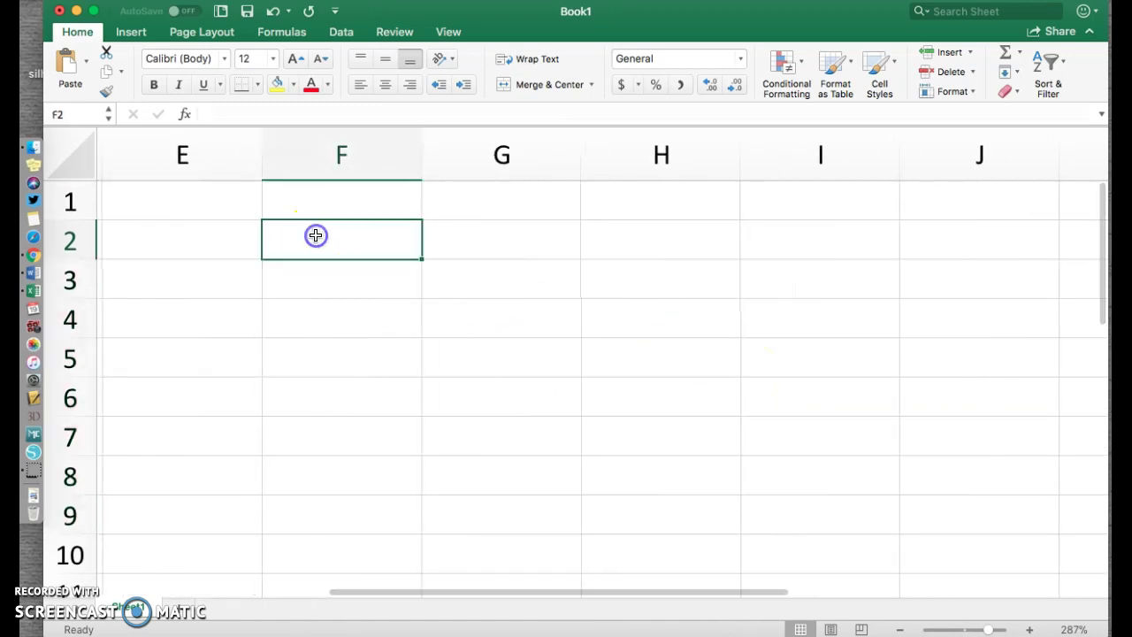
type("1")
key("Tab")
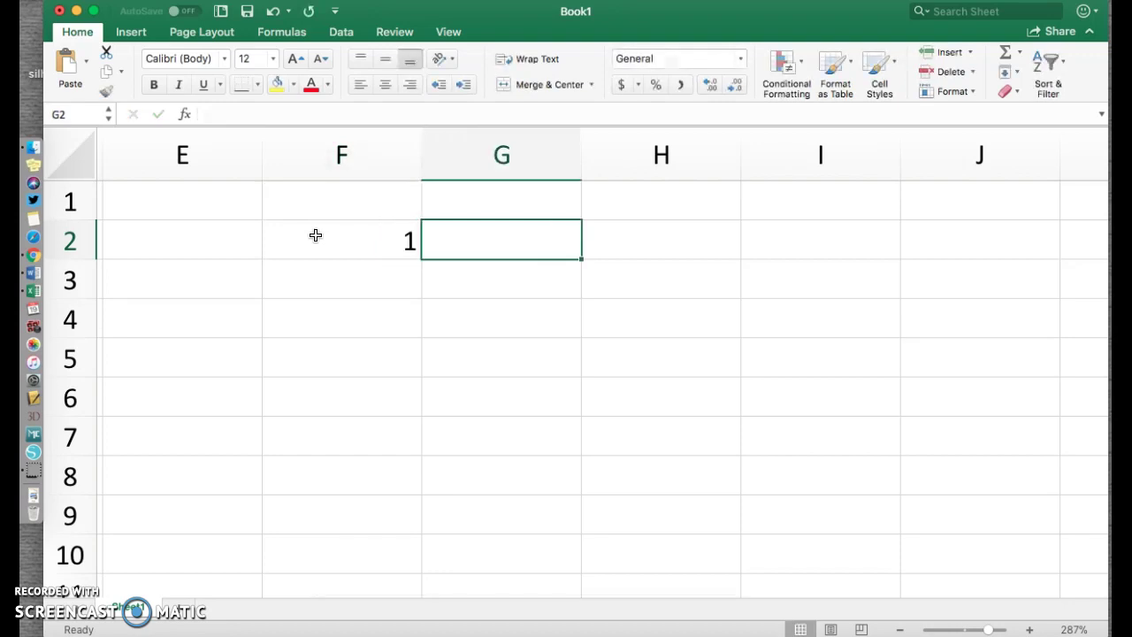
Step: Enter 10 in cell F2 and 20 in cell G2, and extend the series across through cell J2
left_click(315, 235)
type("10")
key("Tab")
type("20")
key("Tab")
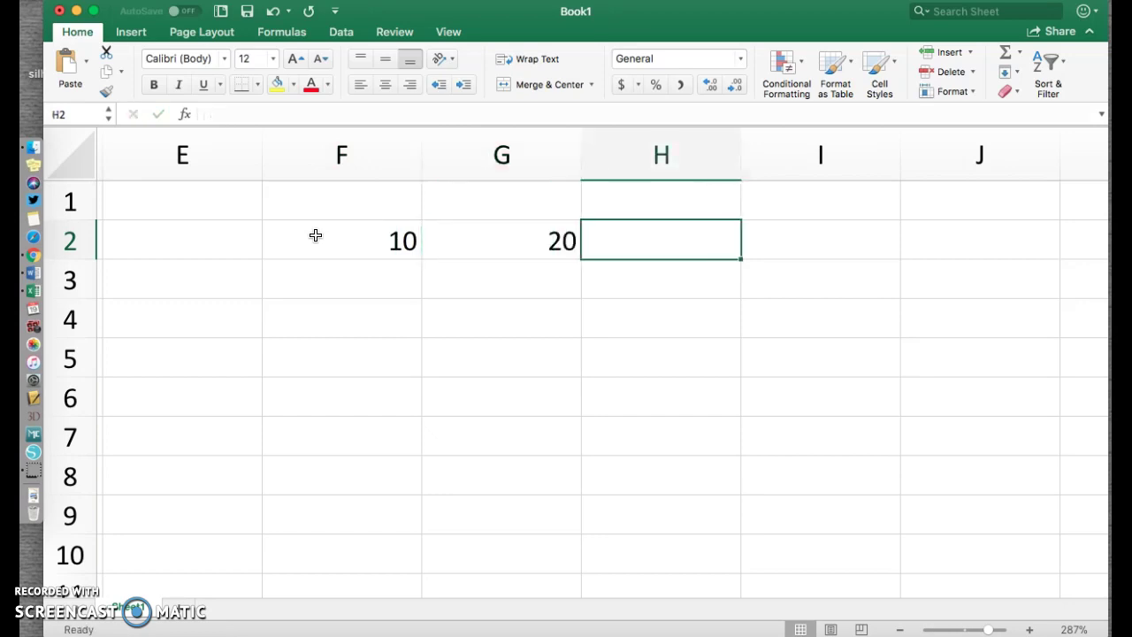
left_click(374, 237)
left_click_drag(378, 240, 503, 239)
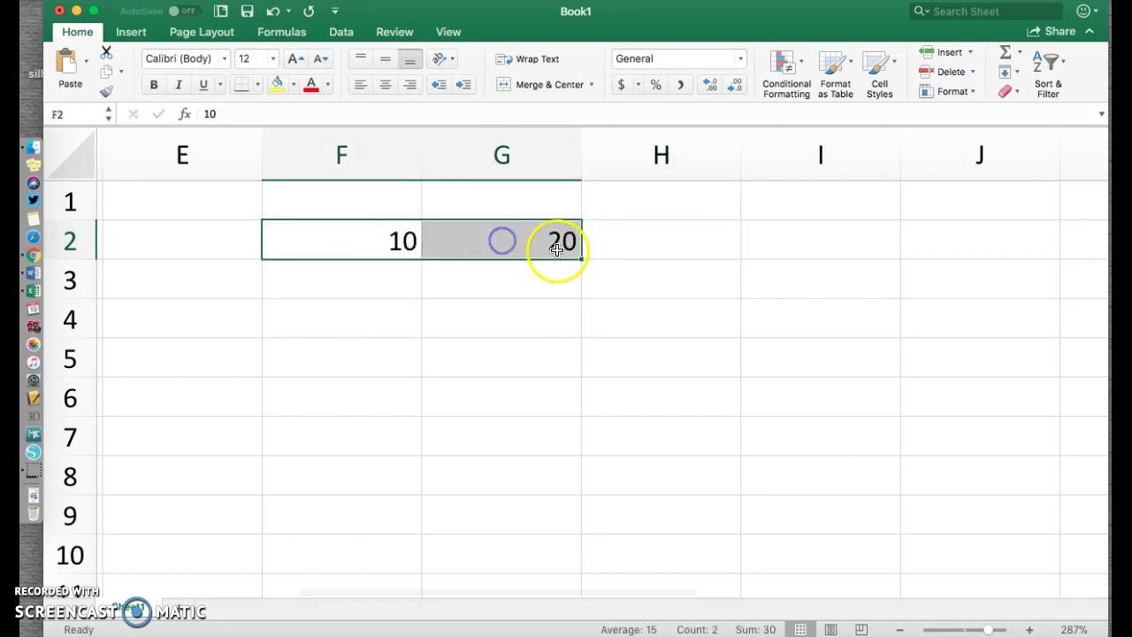
left_click_drag(580, 259, 1001, 246)
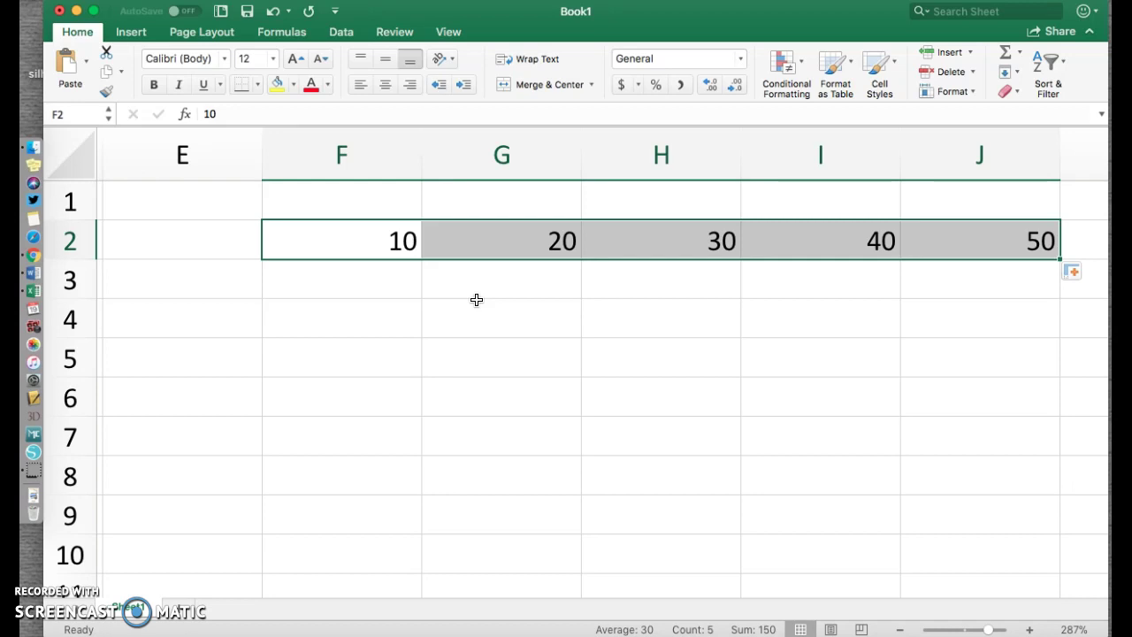
Step: Total cells F2 through J2 in cell K2 with the formula =sum(F2:J2)
scroll(475, 299, "left", 2)
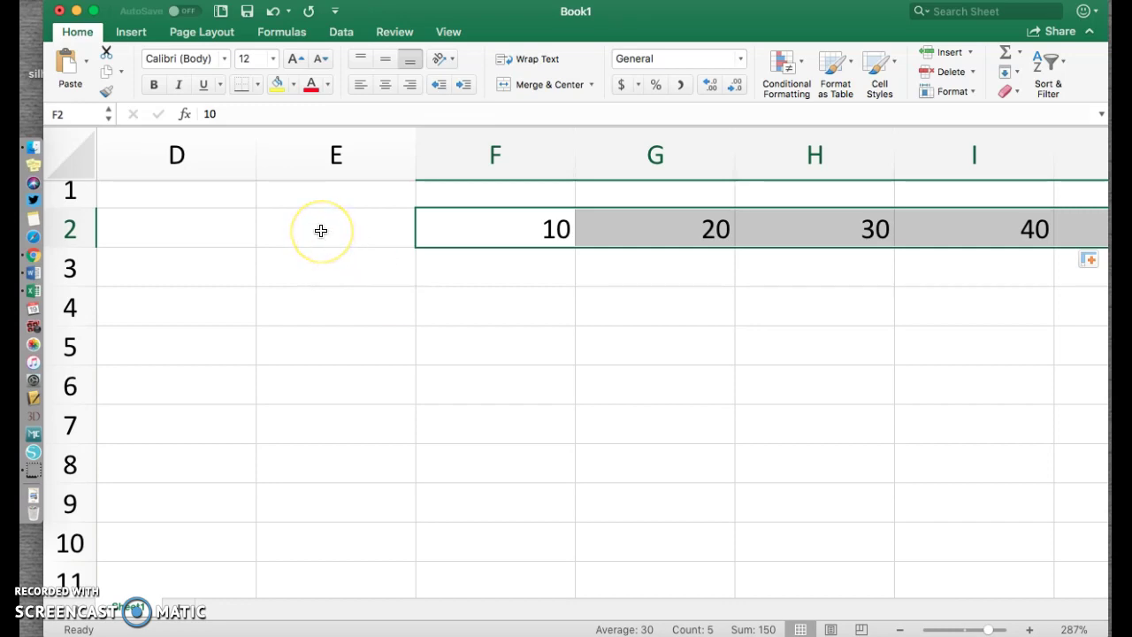
scroll(321, 231, "right", 5)
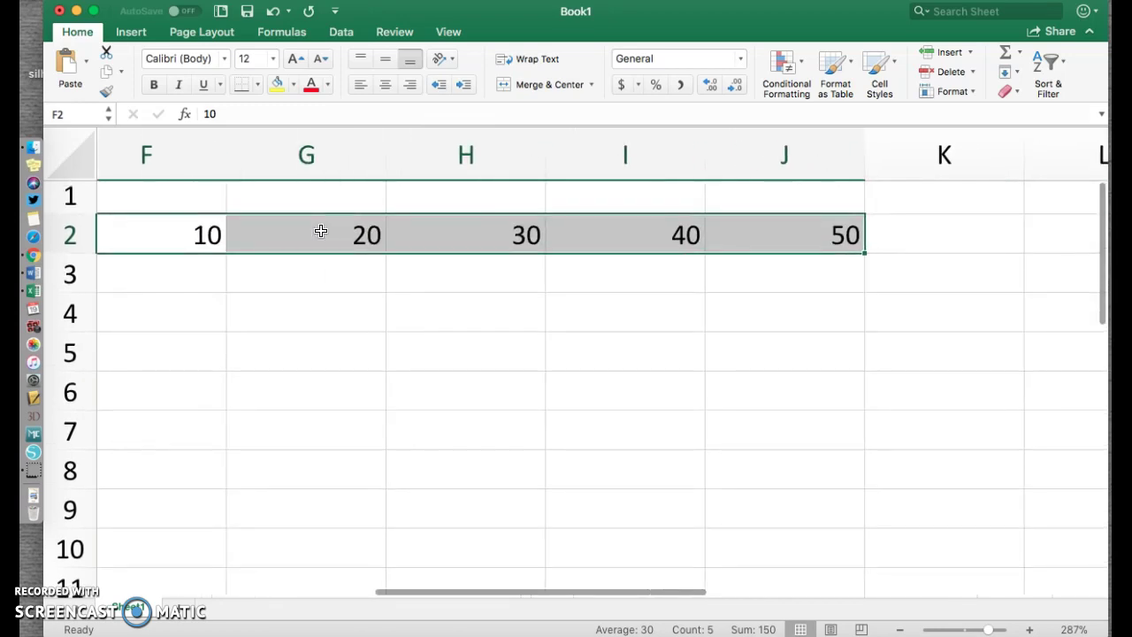
left_click(923, 231)
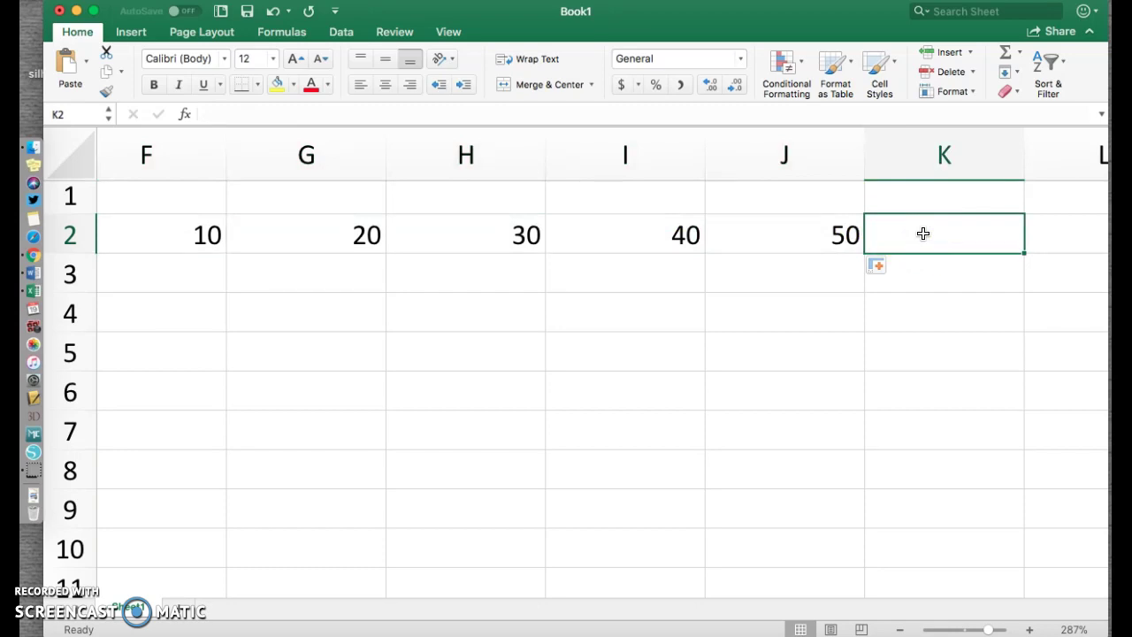
type("=")
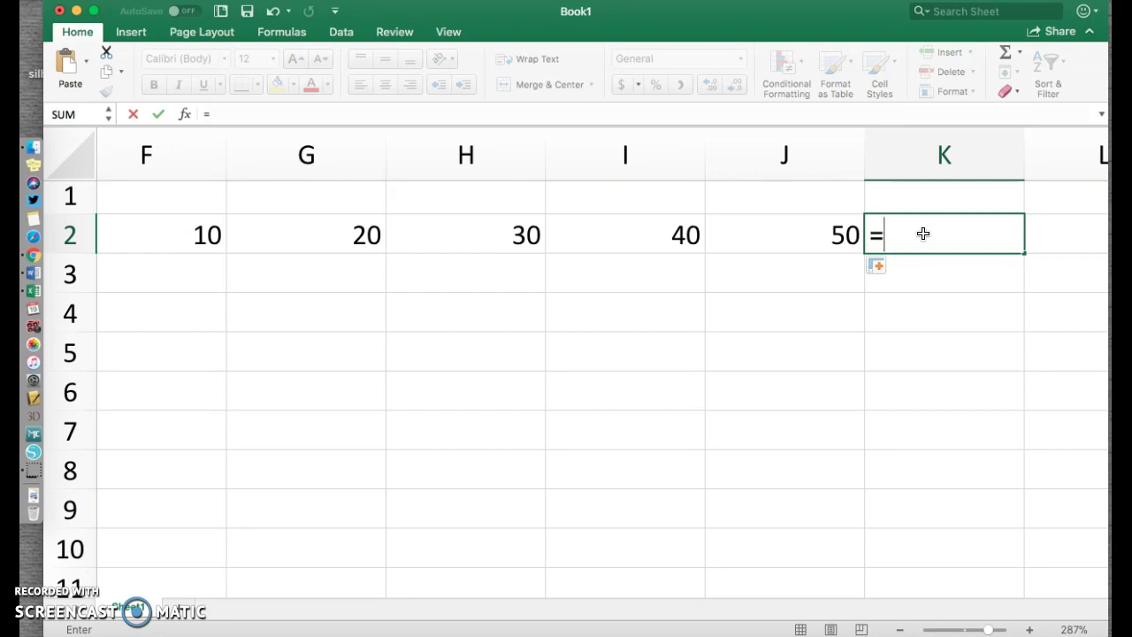
type("um")
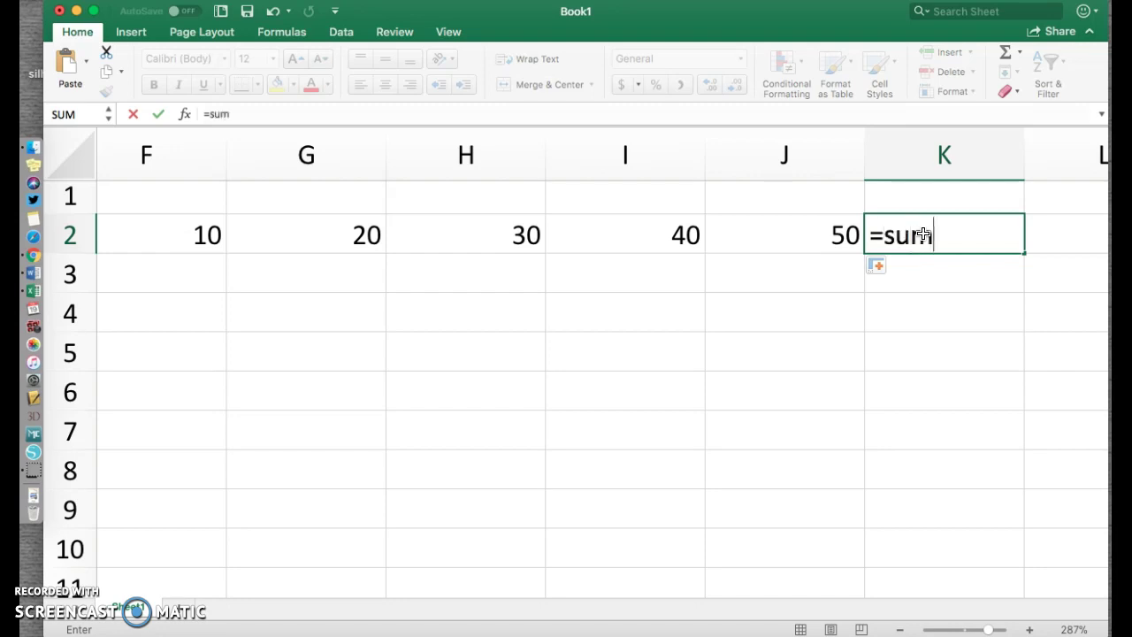
type("(")
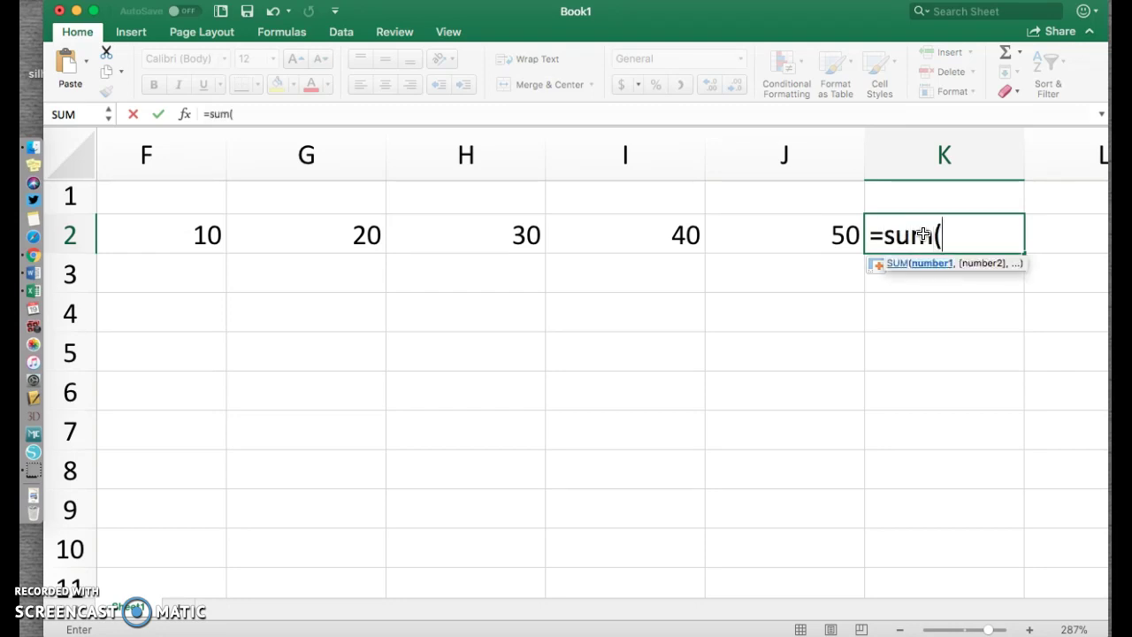
left_click(205, 233)
left_click_drag(207, 233, 823, 225)
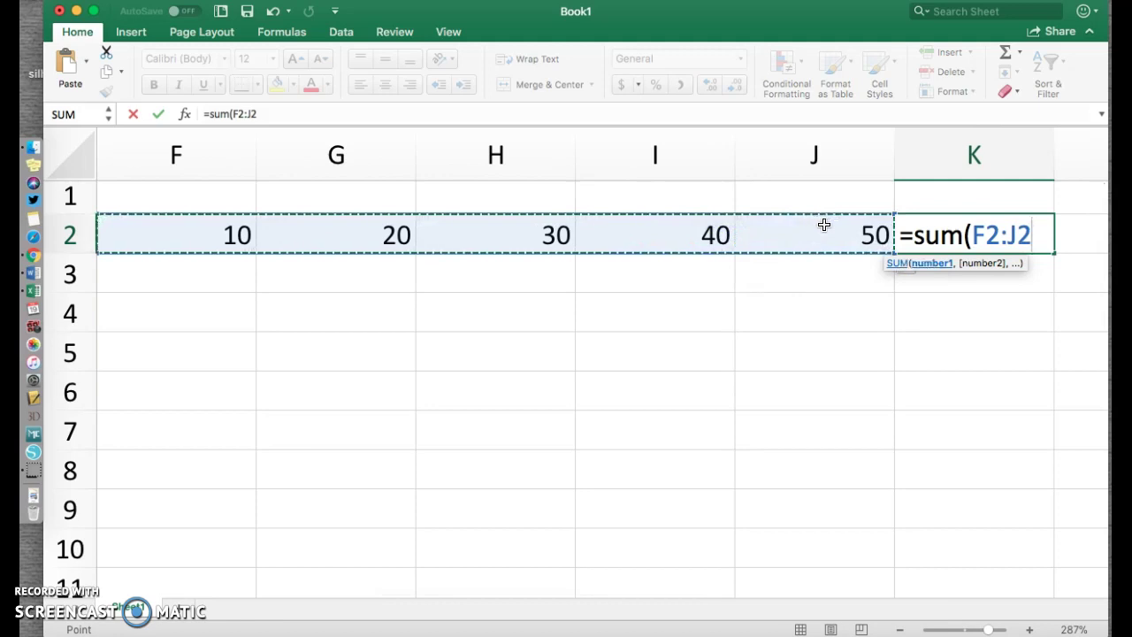
type(")")
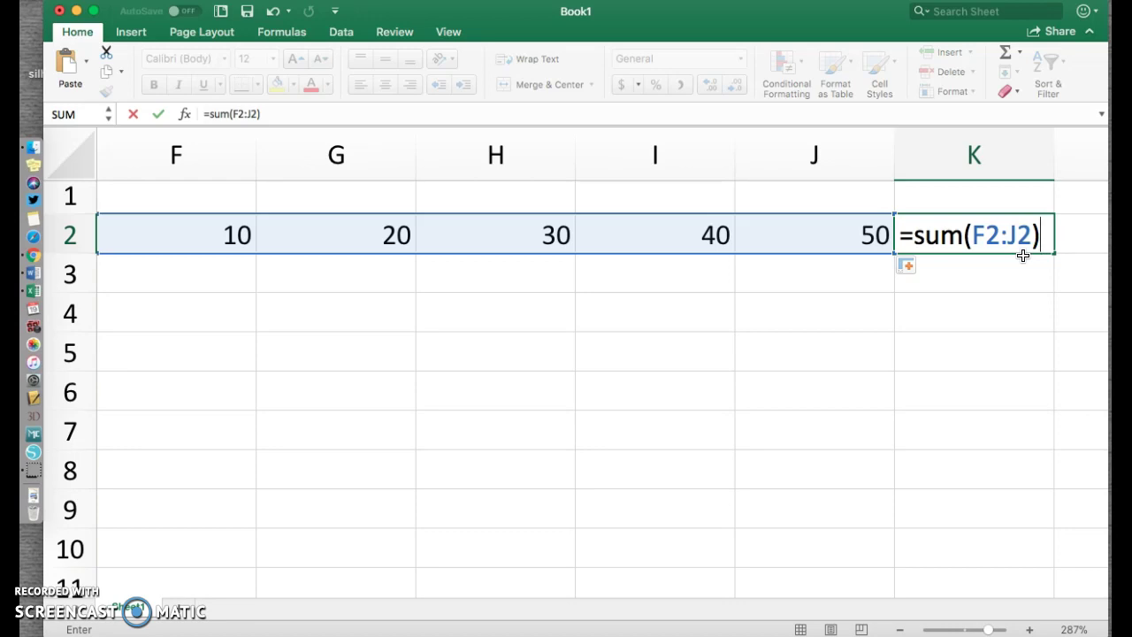
key("Return")
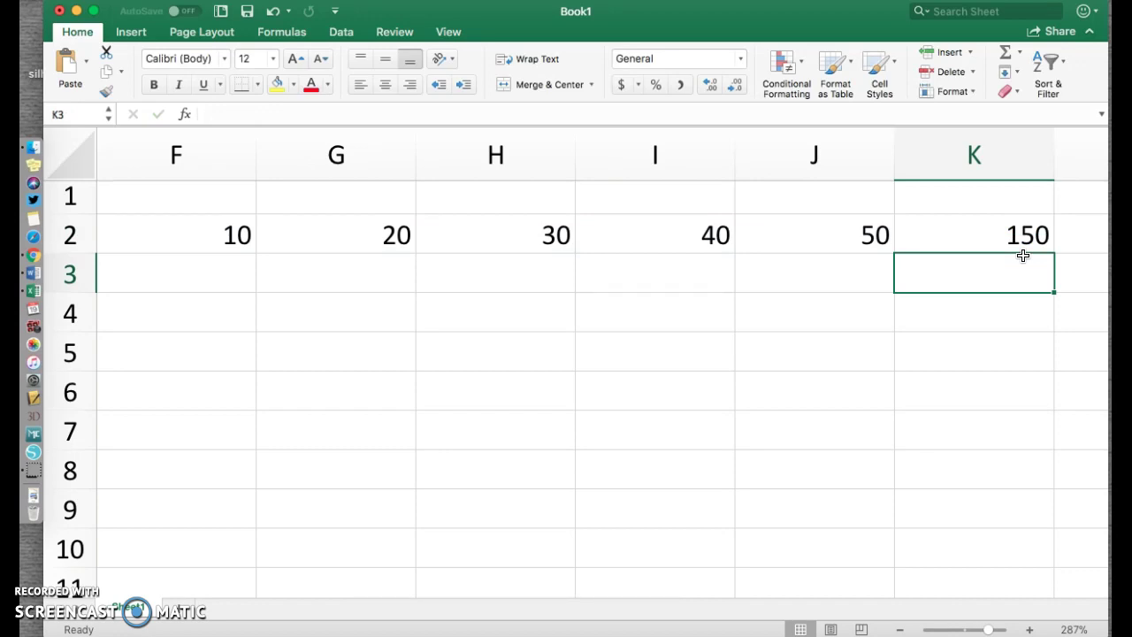
Step: Undo the sum formula in cell K2, and reselect the emptied cell
key("Up")
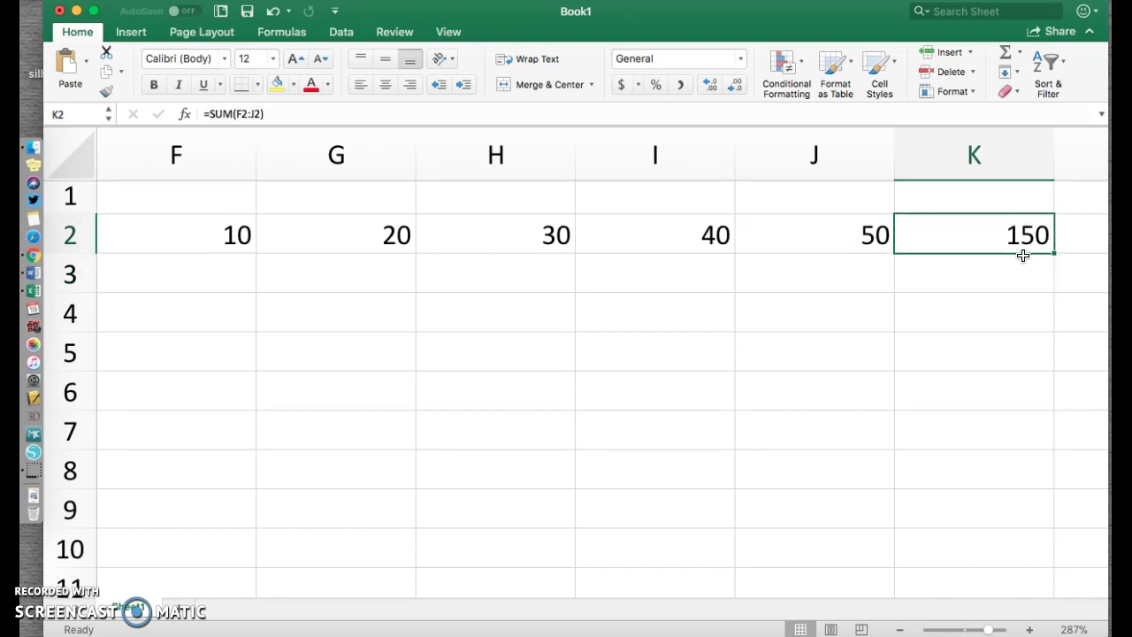
key("super+z")
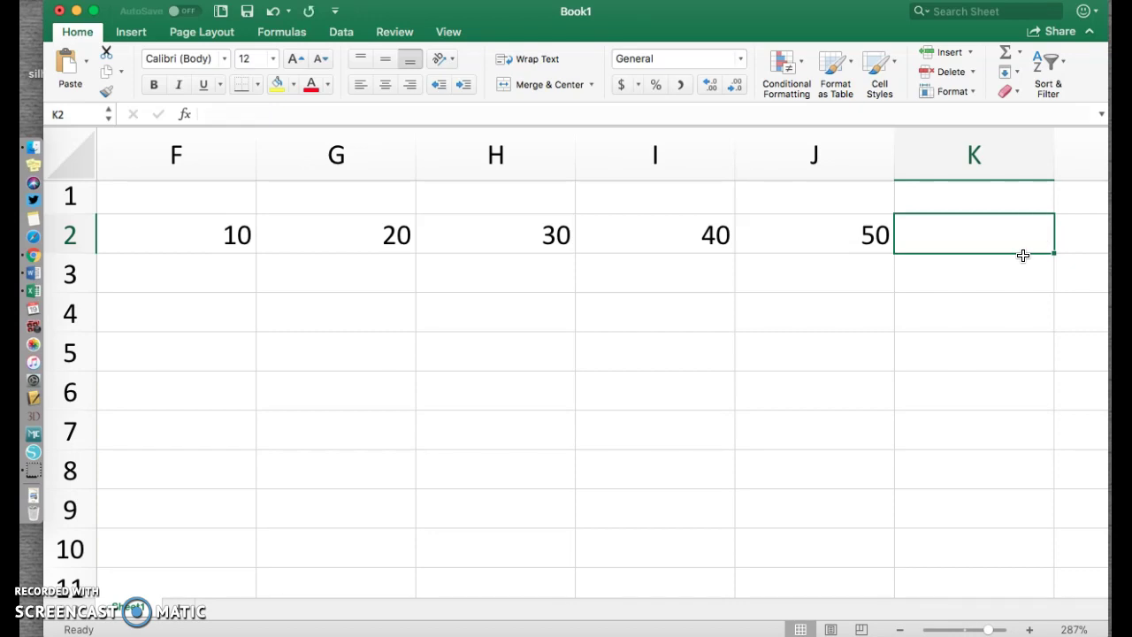
key("Down")
key("Up")
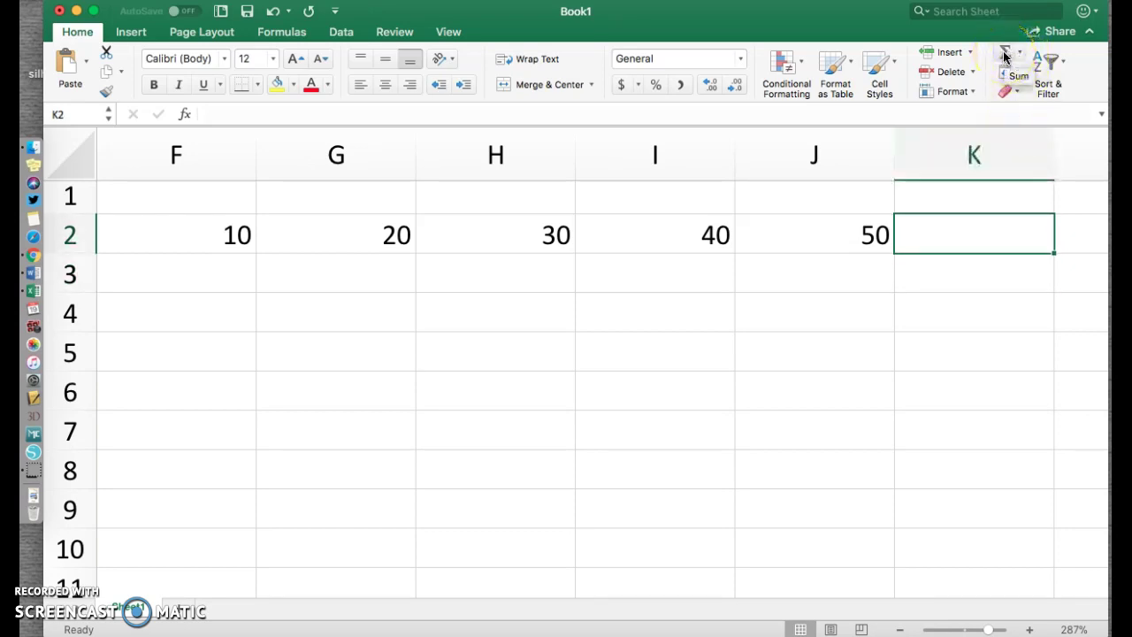
Step: Try the automatic Sum function in cell K2 with its range changed to K3, and cancel the formula
left_click(1018, 52)
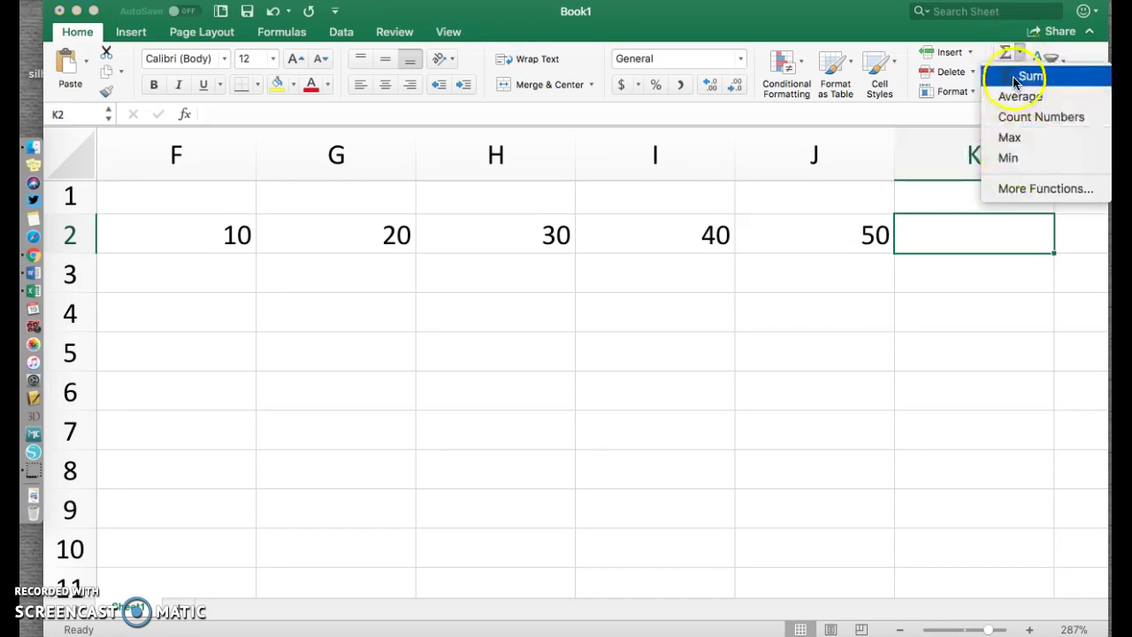
left_click(1016, 78)
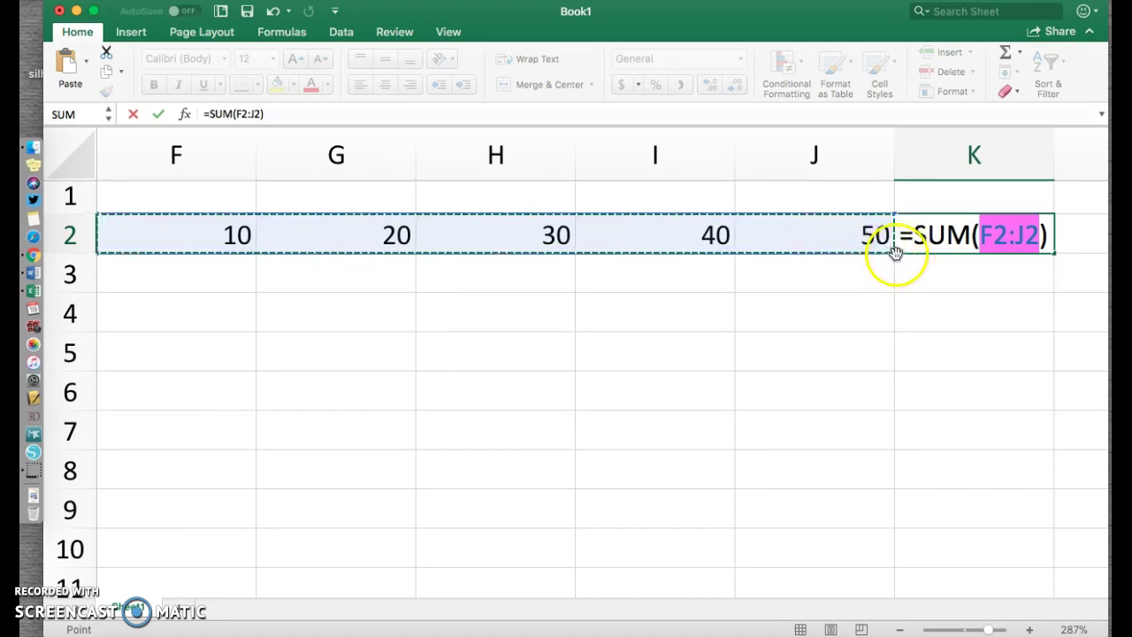
left_click(924, 280)
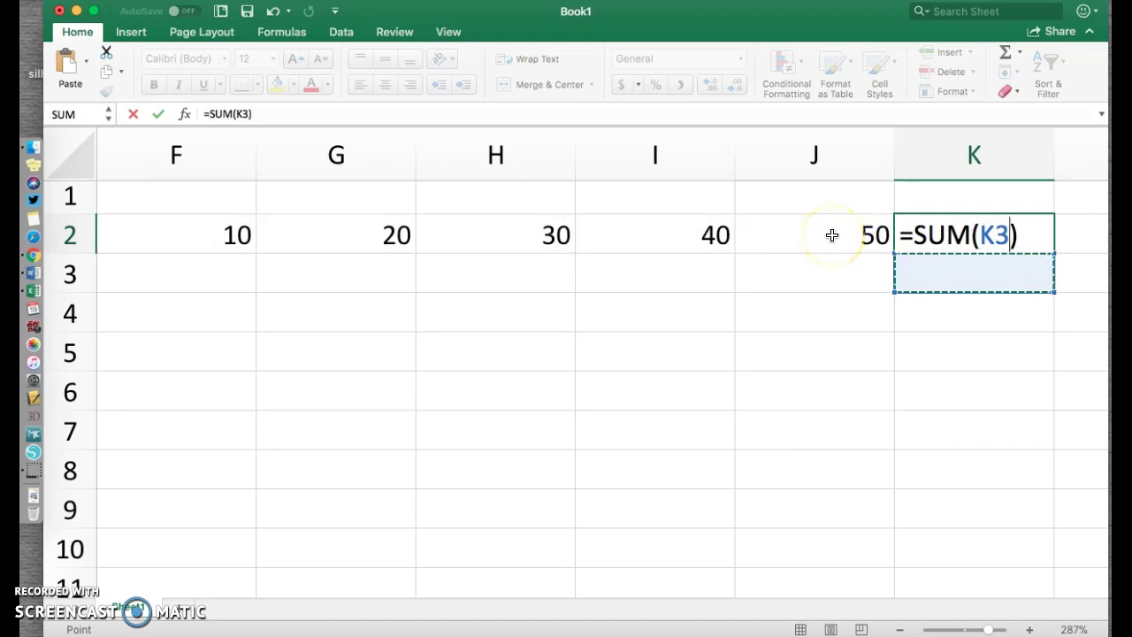
key("Escape")
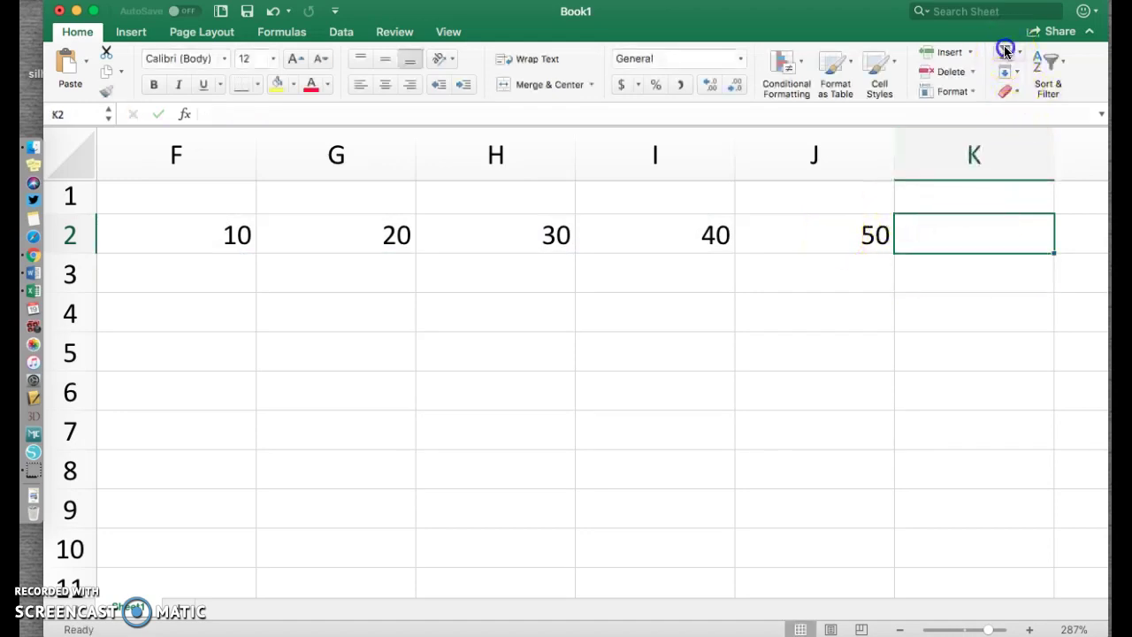
Step: Insert an automatic sum in cell K2 and change its range to F2:I2
left_click(1005, 55)
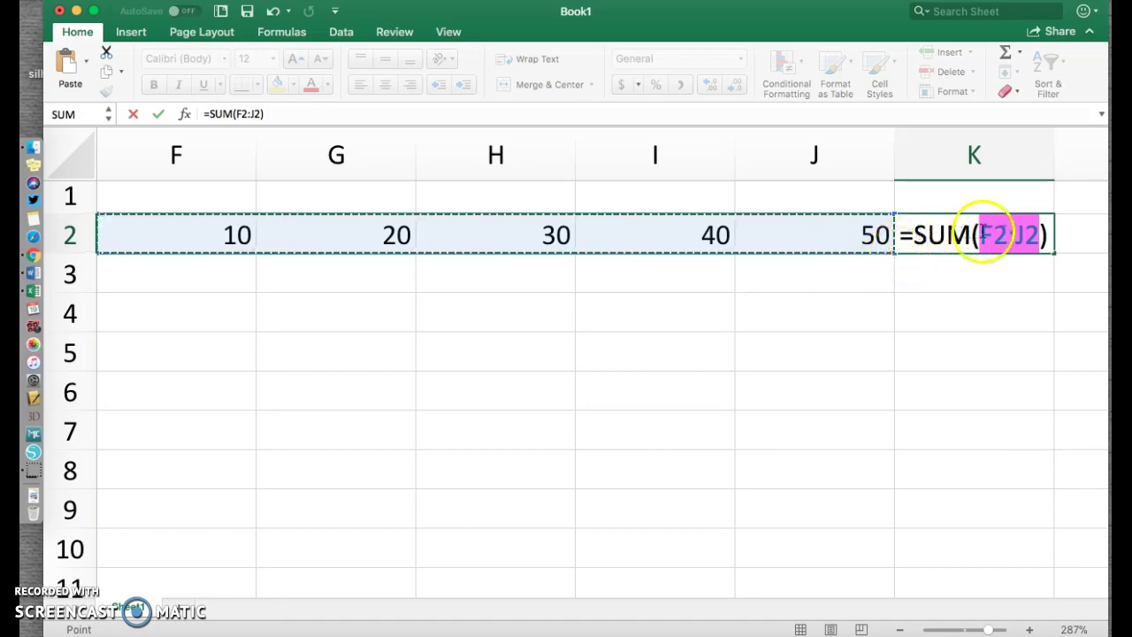
left_click(1036, 234)
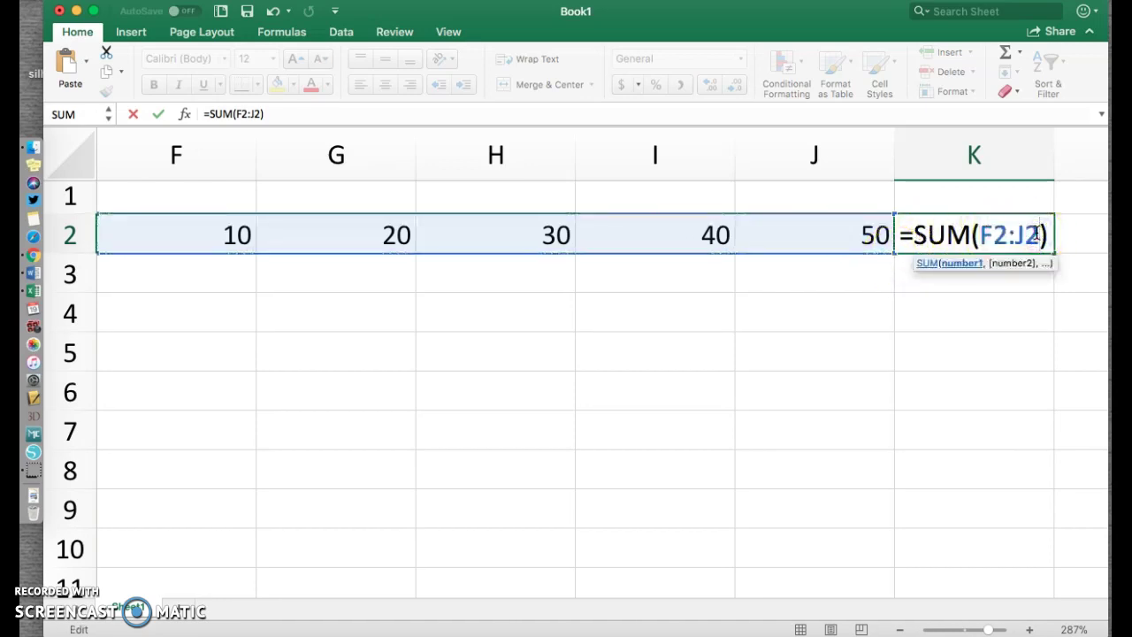
key("BackSpace")
type("1")
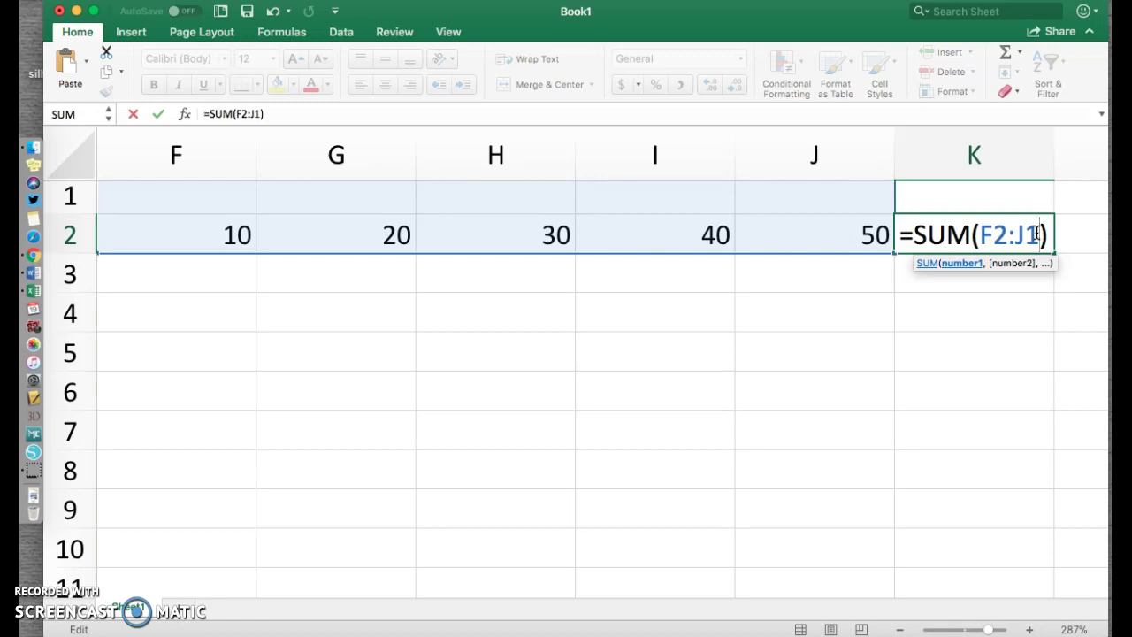
key("BackSpace")
key("BackSpace")
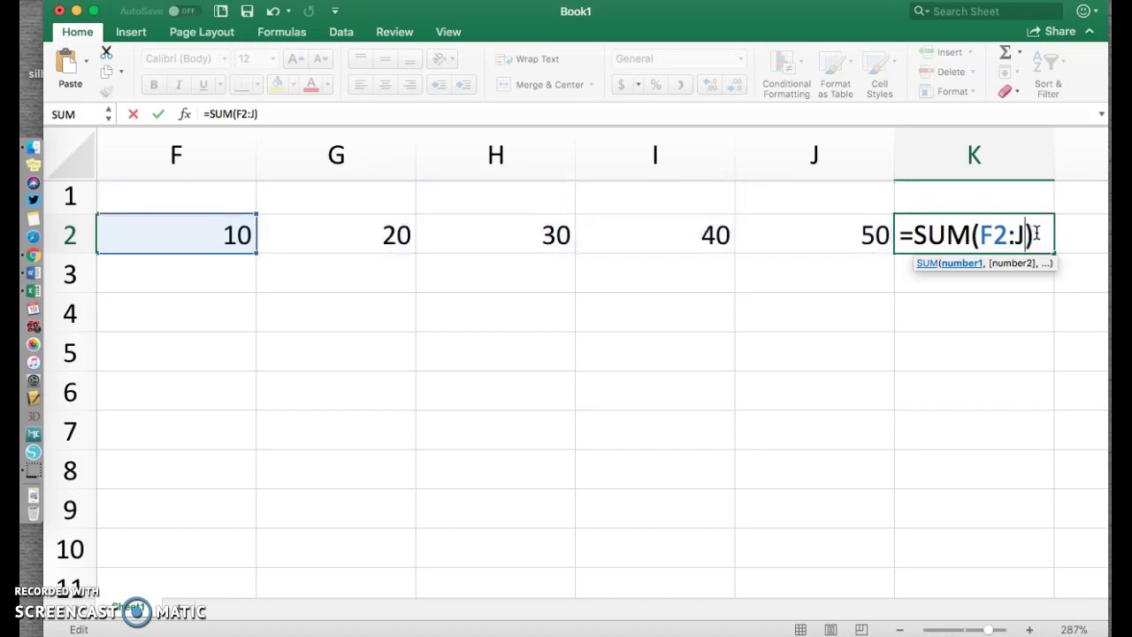
type("I2")
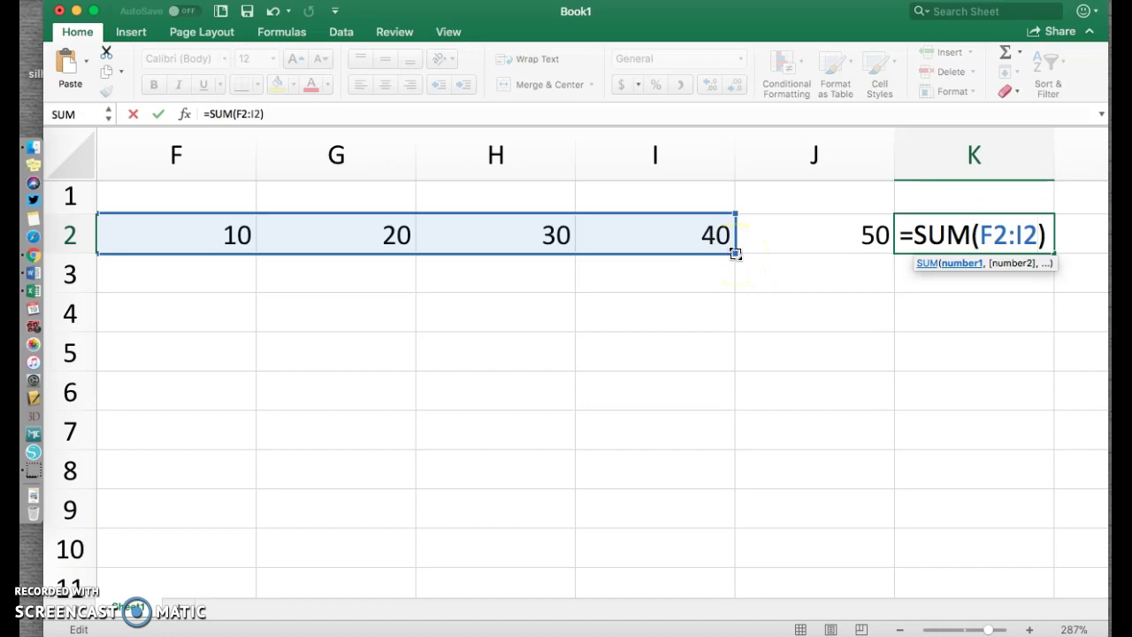
Step: Extend the sum range in cell K2 across to J2 and accept the formula
left_click_drag(734, 254, 862, 249)
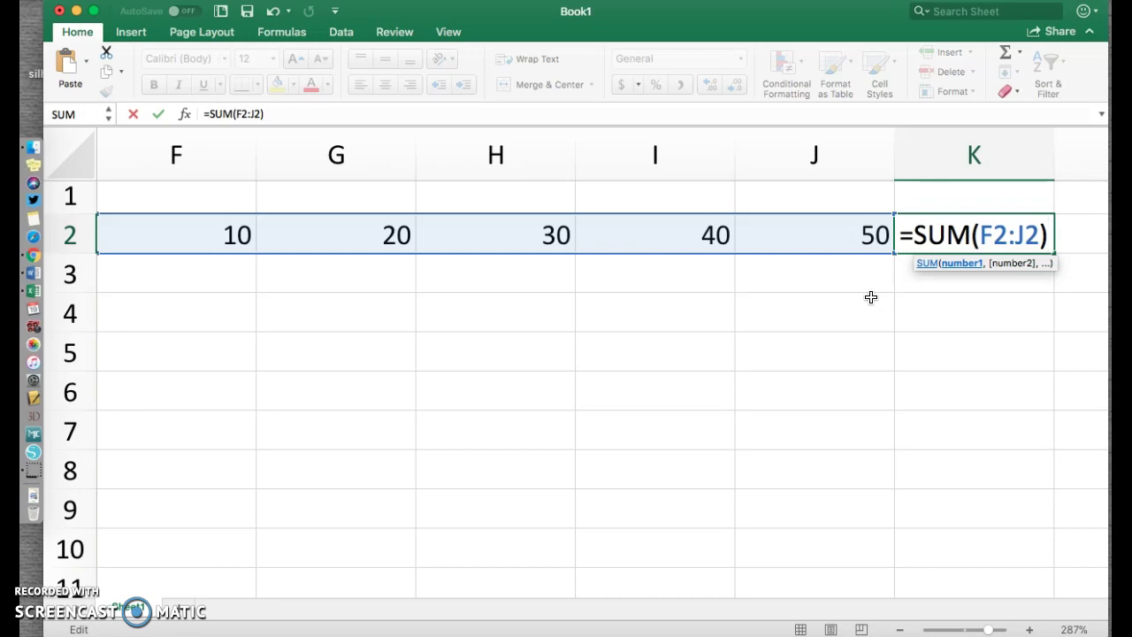
left_click(988, 304)
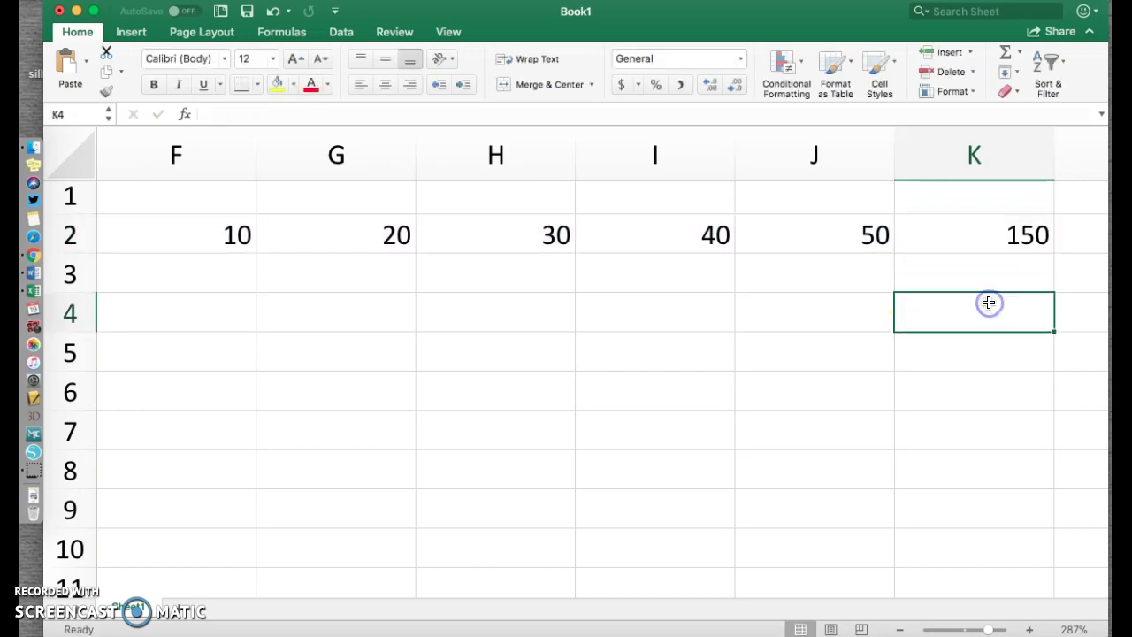
Step: Clear the sum formula from cell K2
left_click(914, 231)
key("Delete")
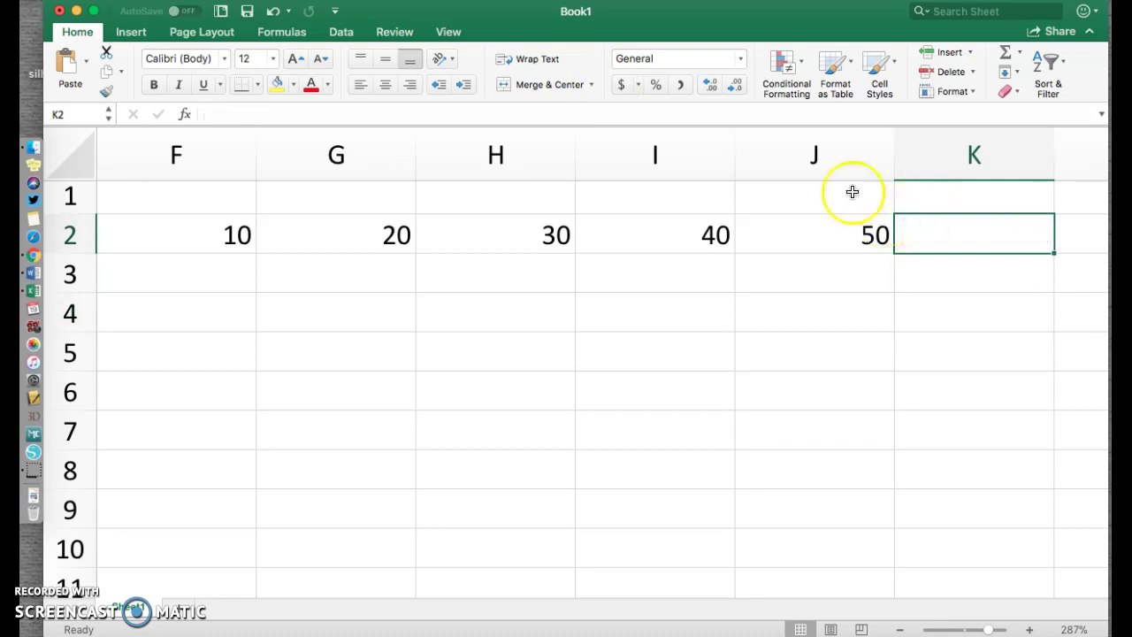
Step: Bring up the formula commands for inserting a function in the emptied cell K2
left_click(276, 33)
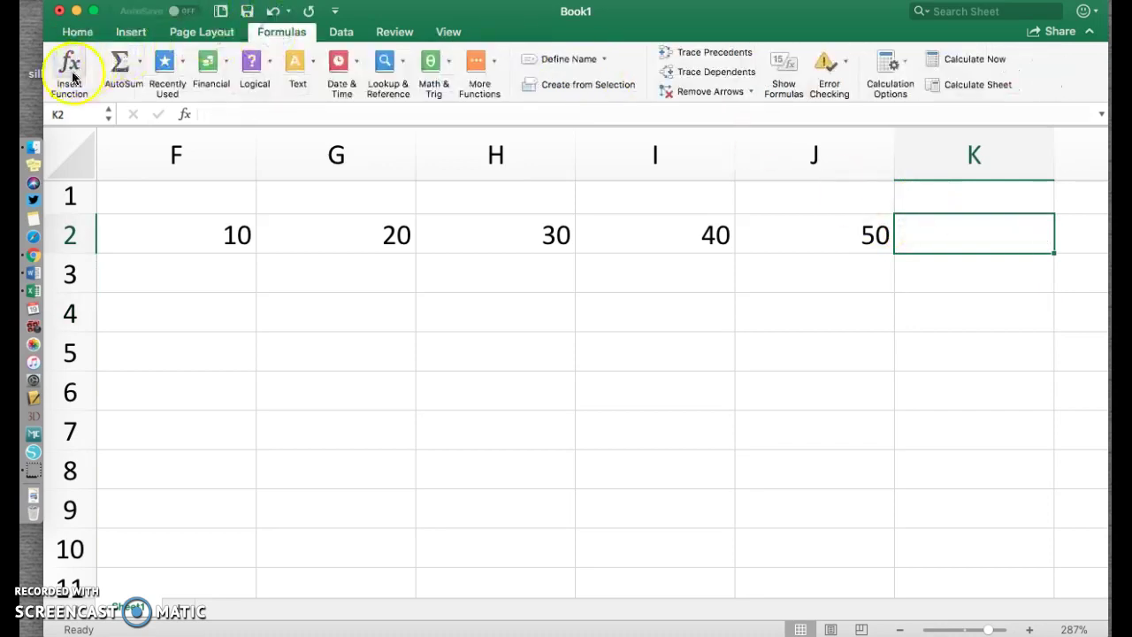